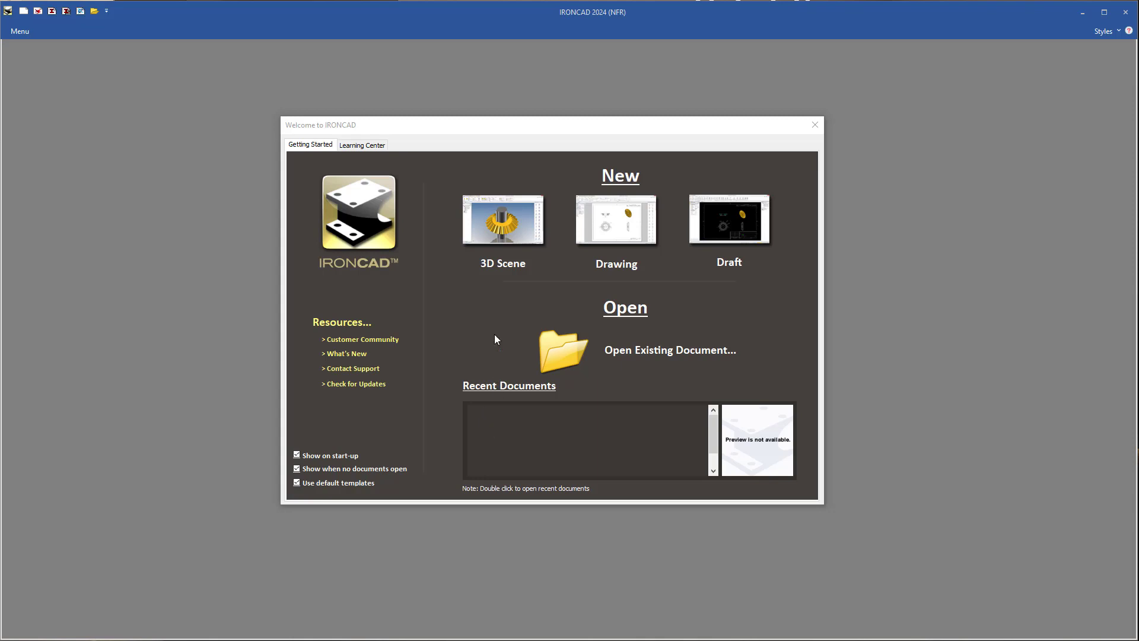
- Create a new 3D scene
left_click(498, 225)
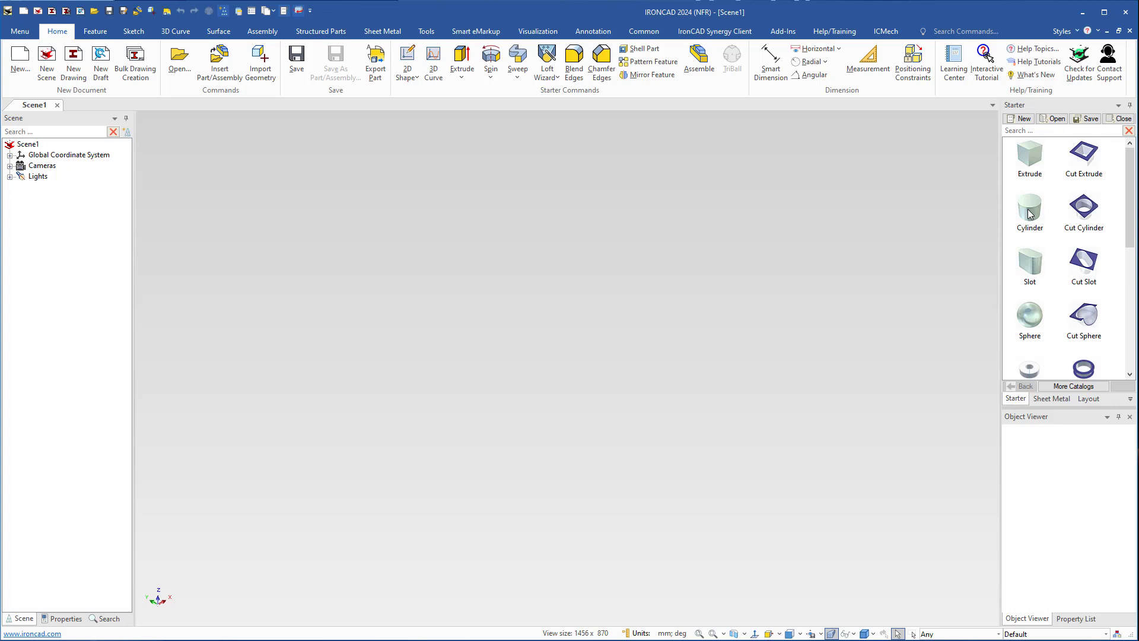
- Browse the Starter catalog, its Sheet Metal subcatalog and the list of additional catalogs
mouse_move(1132, 200)
left_mouse_down()
mouse_move(1132, 255)
mouse_move(1133, 189)
left_mouse_up()
left_click_drag(1127, 208, 1129, 315)
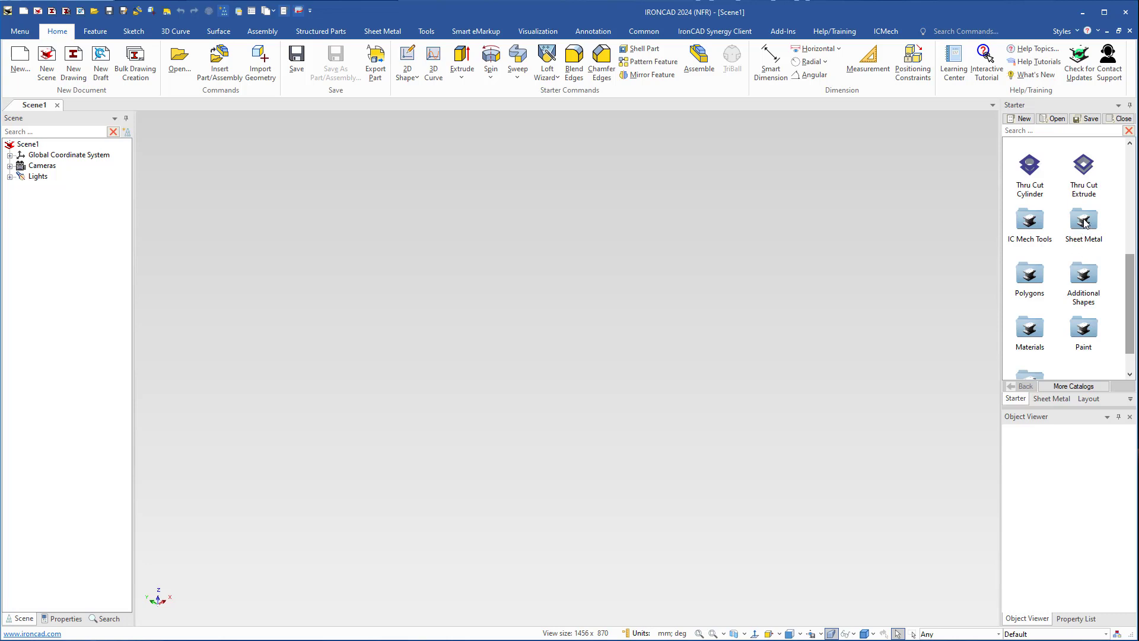
double_click(1085, 222)
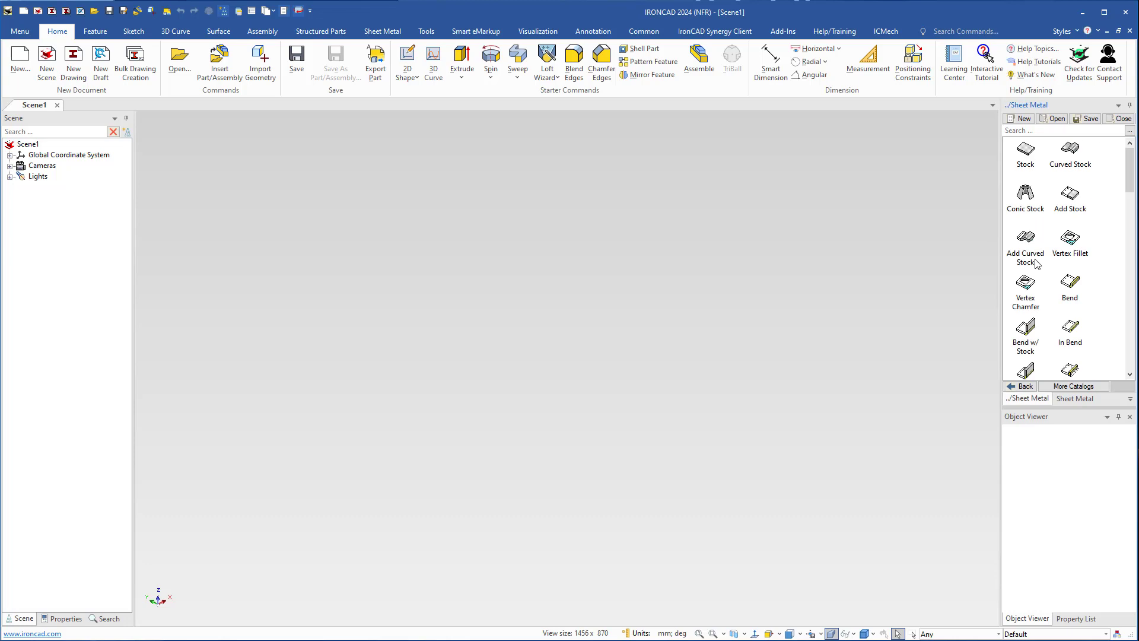
left_click(1024, 387)
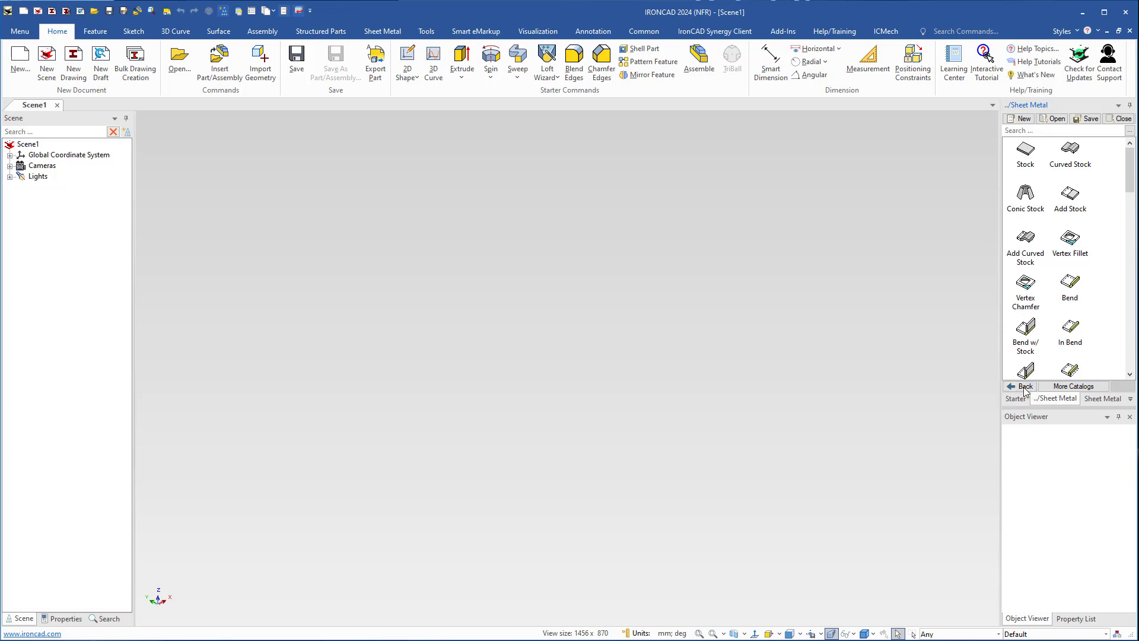
scroll(1037, 331, "up", 5)
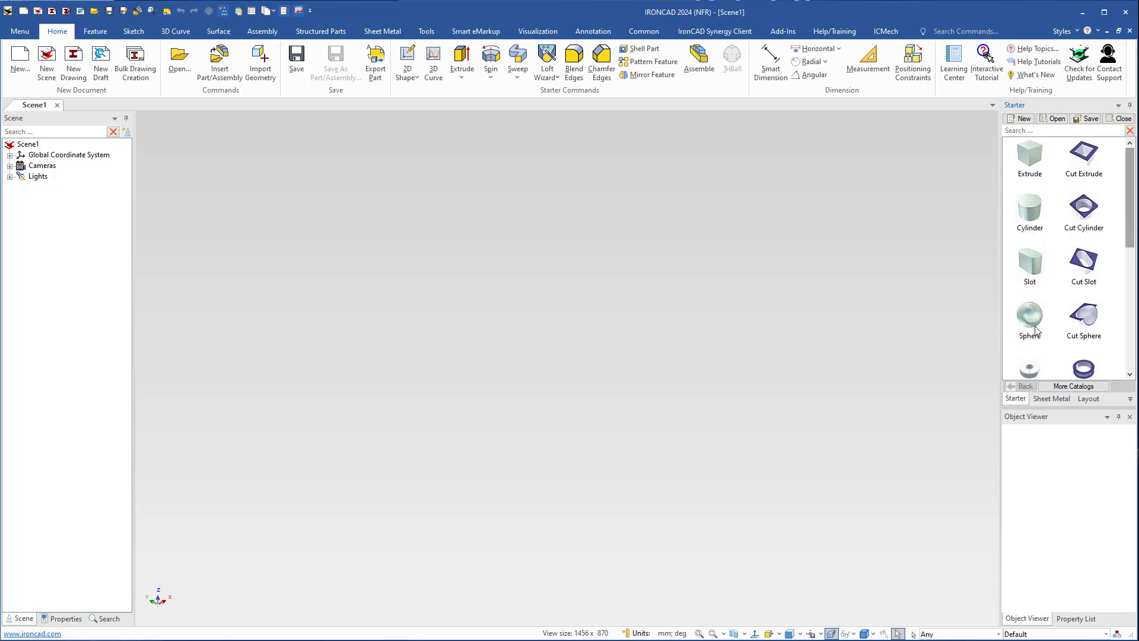
left_click(1075, 387)
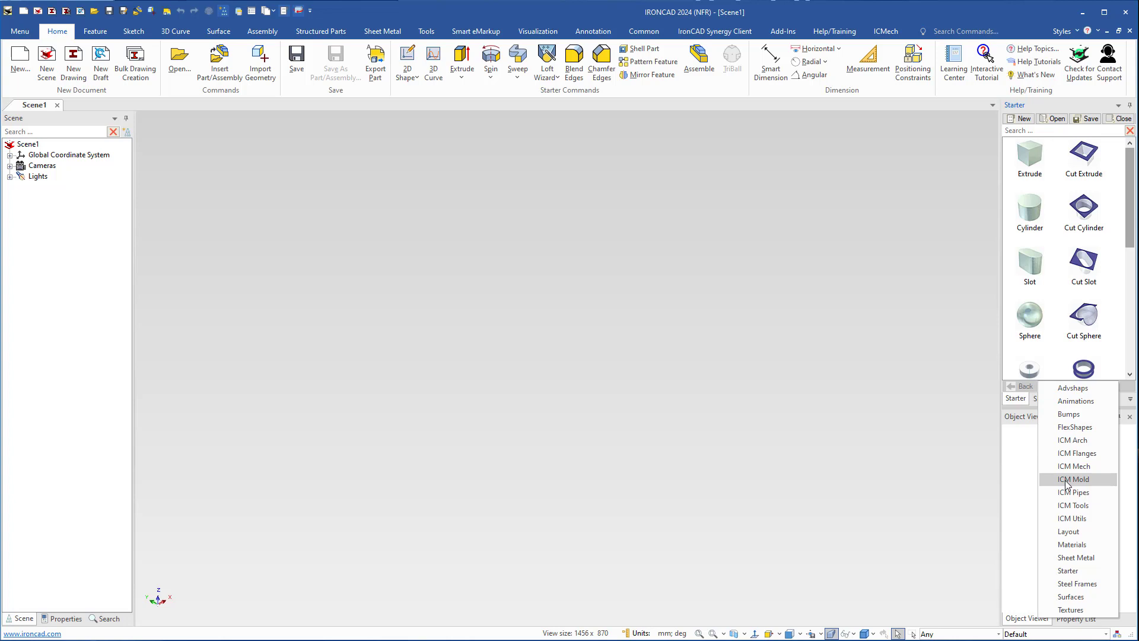
left_click(943, 361)
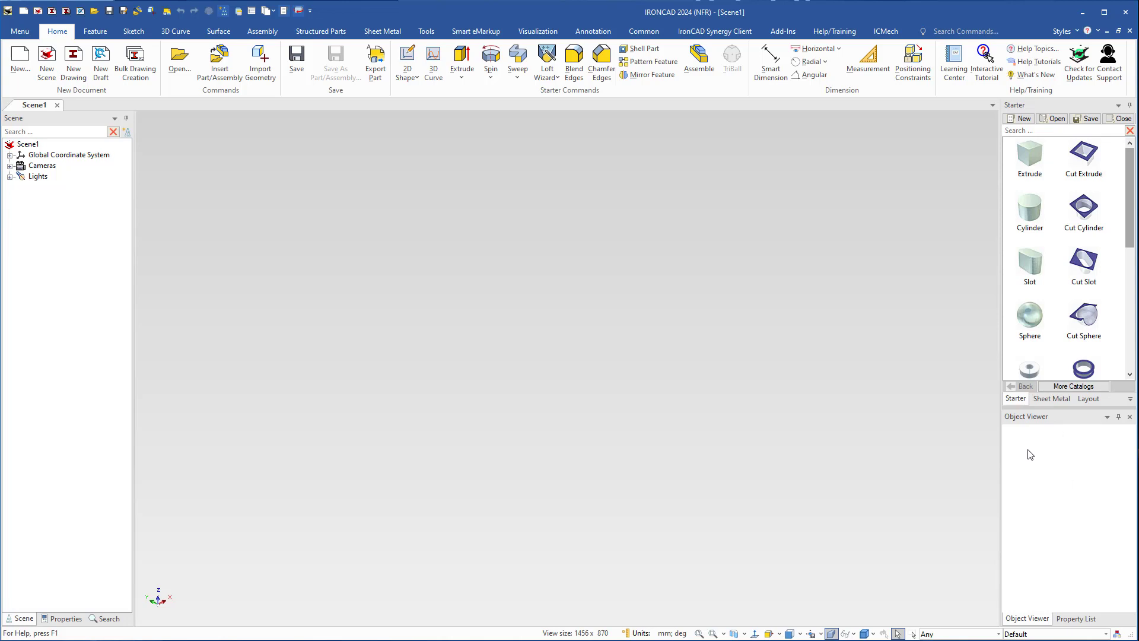
- Place an Extrude block from the Starter catalog near the middle of the empty scene
left_click(1032, 162)
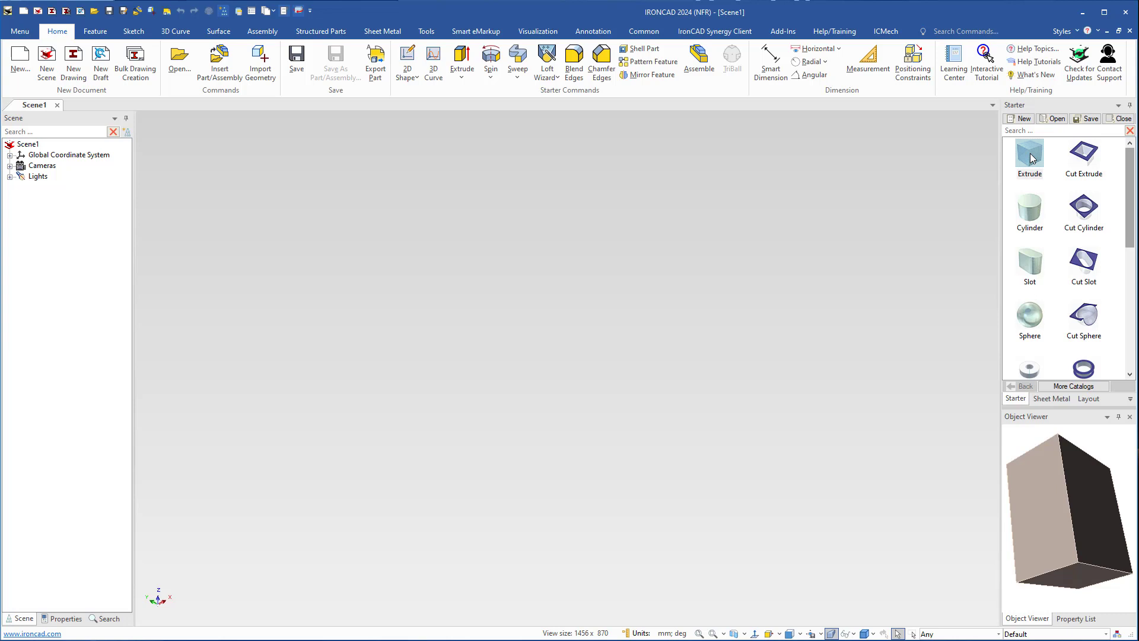
left_click_drag(1030, 158, 570, 372)
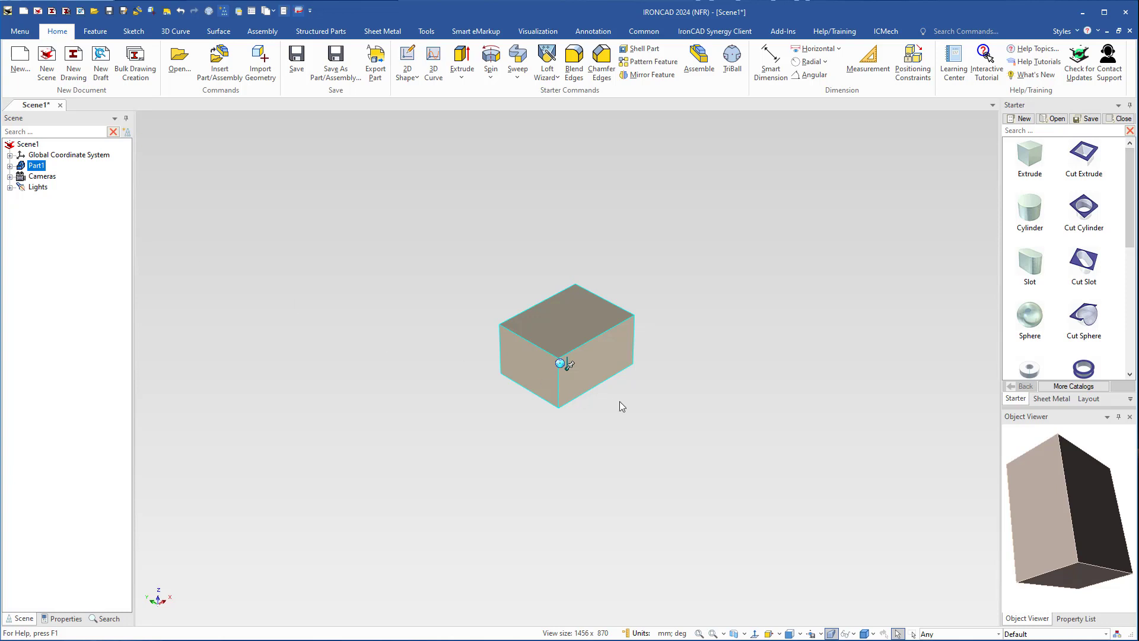
- Examine the block from different angles and distances by orbiting, panning and zooming the camera
middle_click_drag(619, 407, 649, 359)
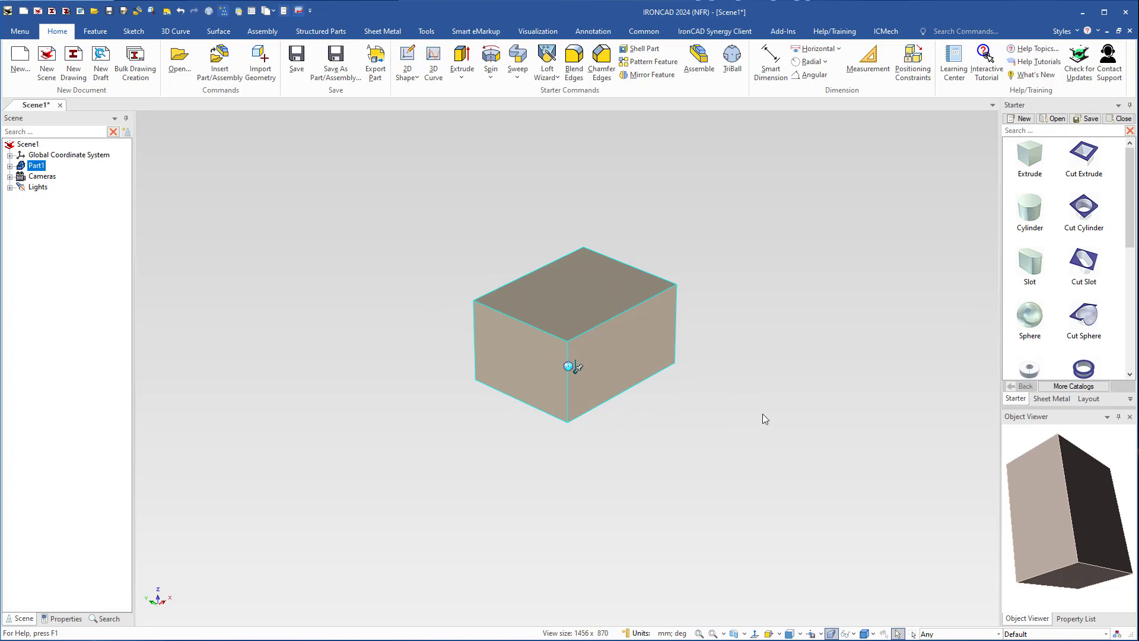
middle_click_drag(764, 415, 754, 436)
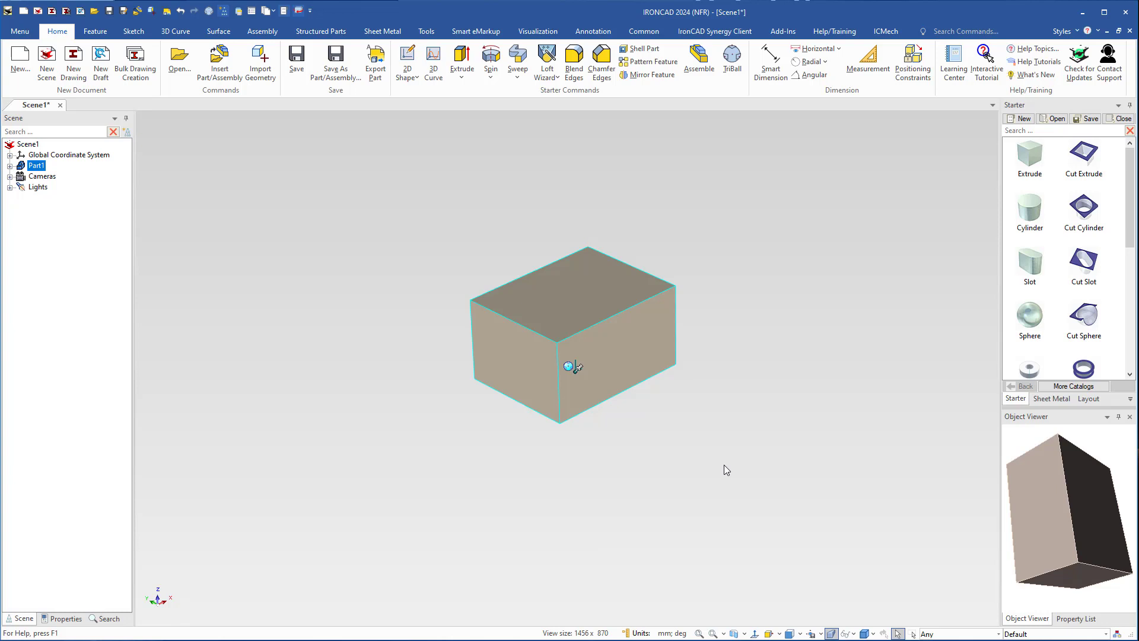
key("F4")
mouse_move(724, 465)
left_mouse_down()
mouse_move(801, 407)
mouse_move(605, 229)
mouse_move(349, 296)
mouse_move(394, 470)
mouse_move(580, 539)
mouse_move(756, 534)
mouse_move(805, 389)
mouse_move(493, 251)
mouse_move(451, 475)
mouse_move(709, 524)
mouse_move(757, 427)
mouse_move(695, 287)
mouse_move(455, 333)
mouse_move(703, 486)
mouse_move(735, 468)
mouse_move(564, 483)
mouse_move(330, 364)
mouse_move(604, 220)
mouse_move(720, 480)
mouse_move(727, 473)
left_mouse_up()
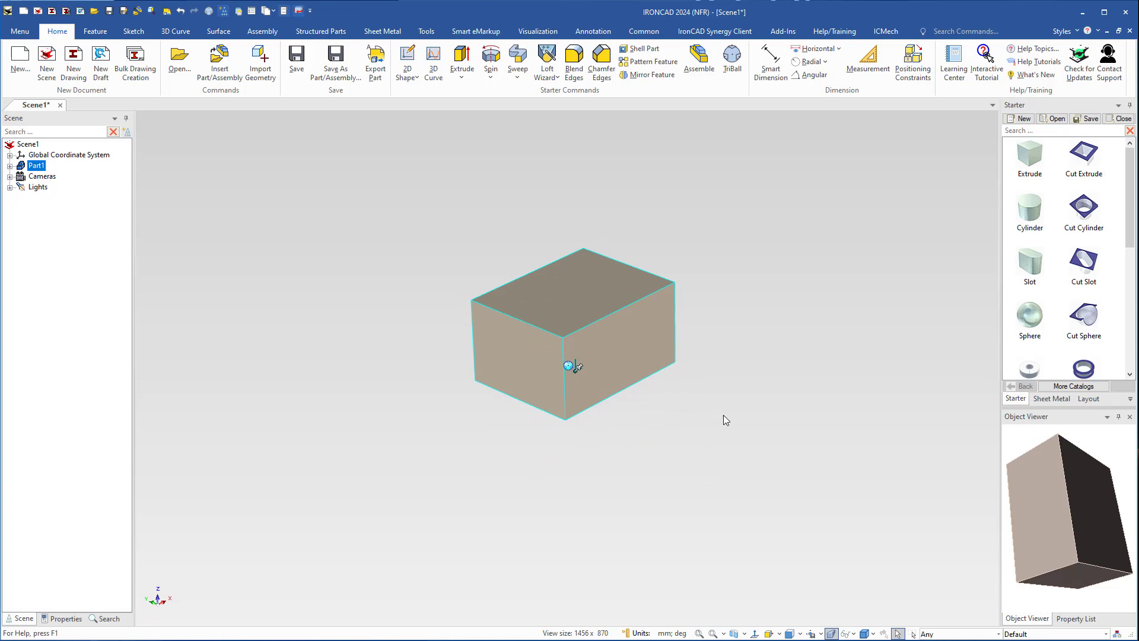
key("F2")
left_click_drag(726, 417, 700, 429)
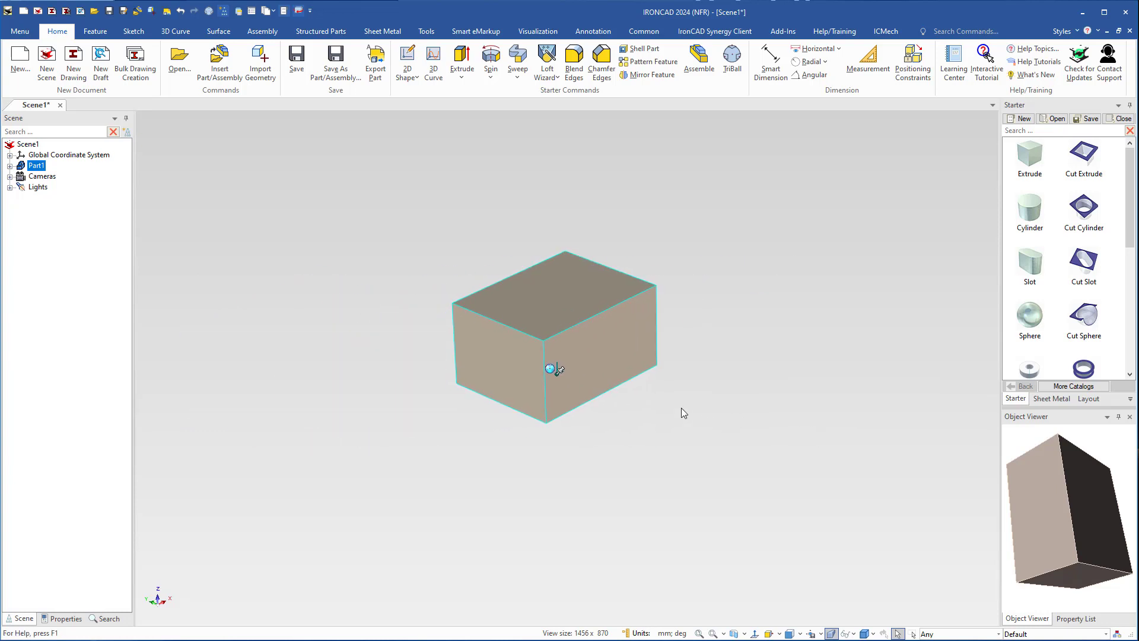
middle_click_drag(682, 408, 684, 415)
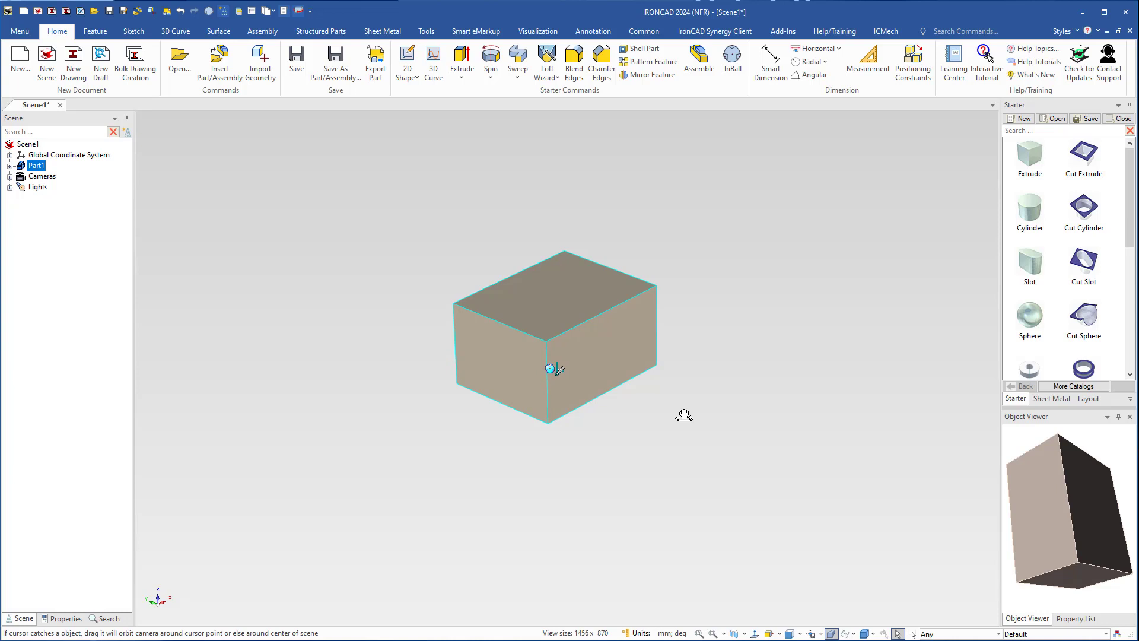
key("F5")
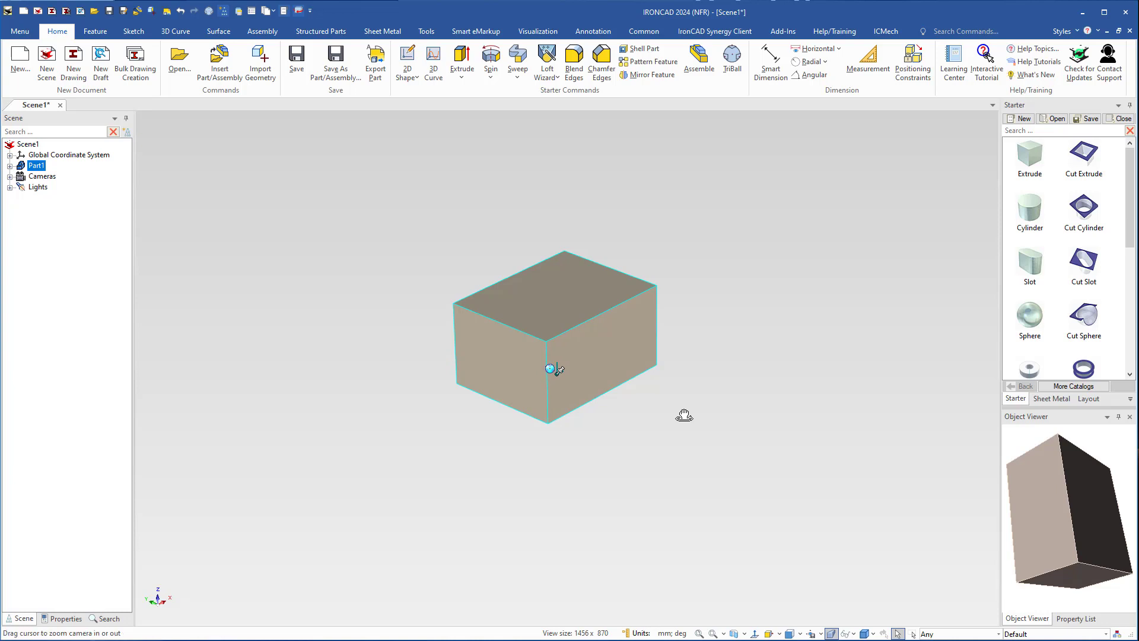
left_click_drag(684, 416, 673, 297)
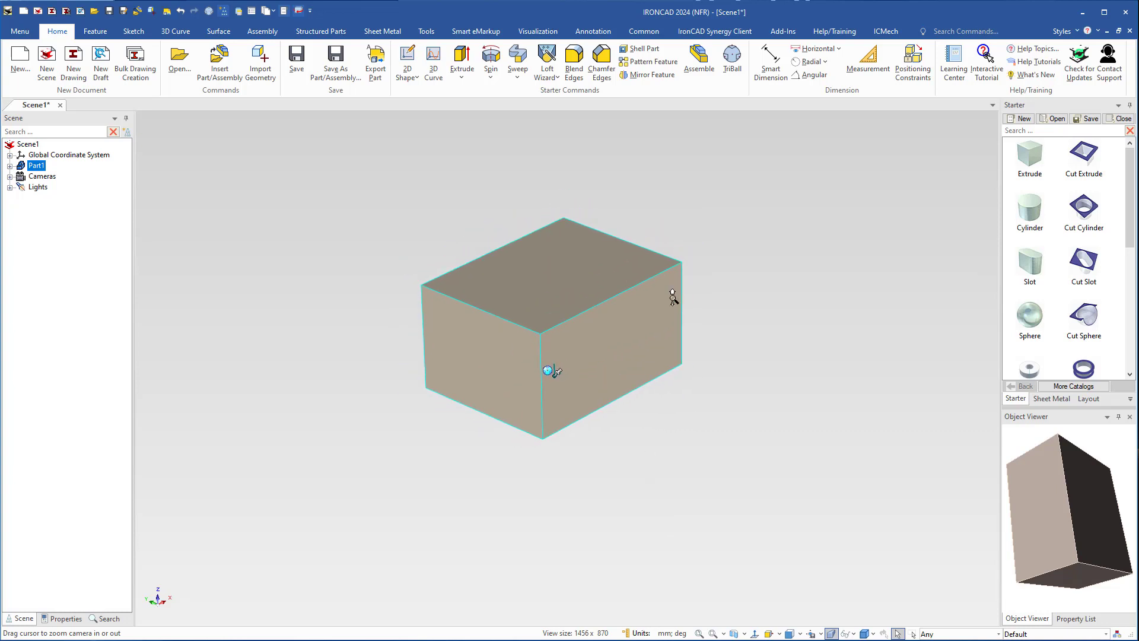
middle_click_drag(672, 296, 674, 272, "ctrl")
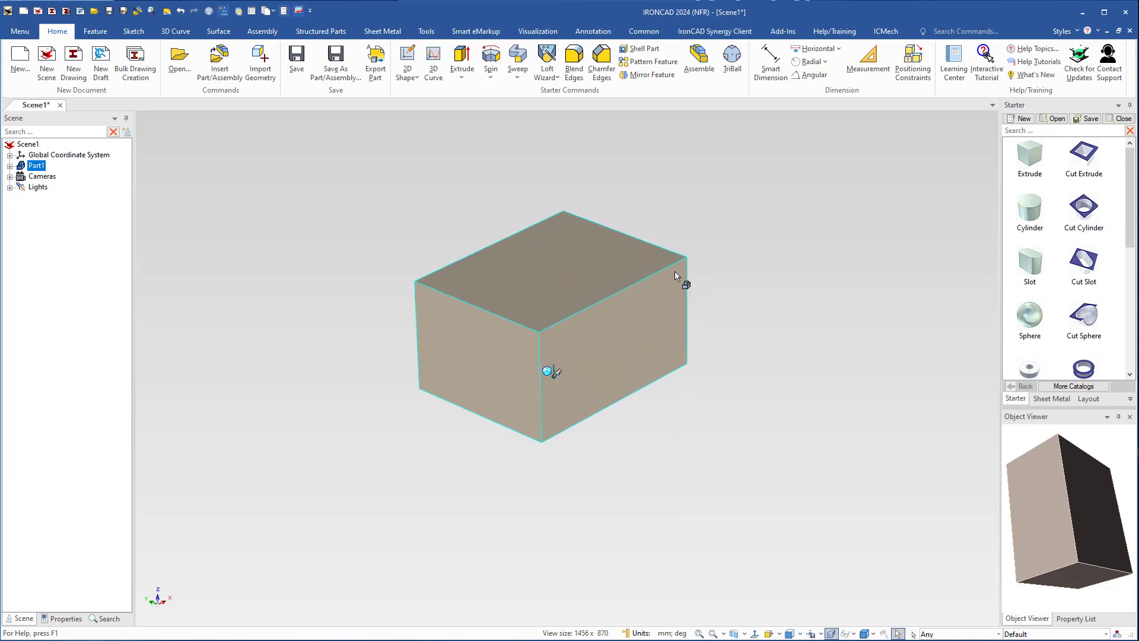
middle_click_drag(640, 332, 680, 357, "shift")
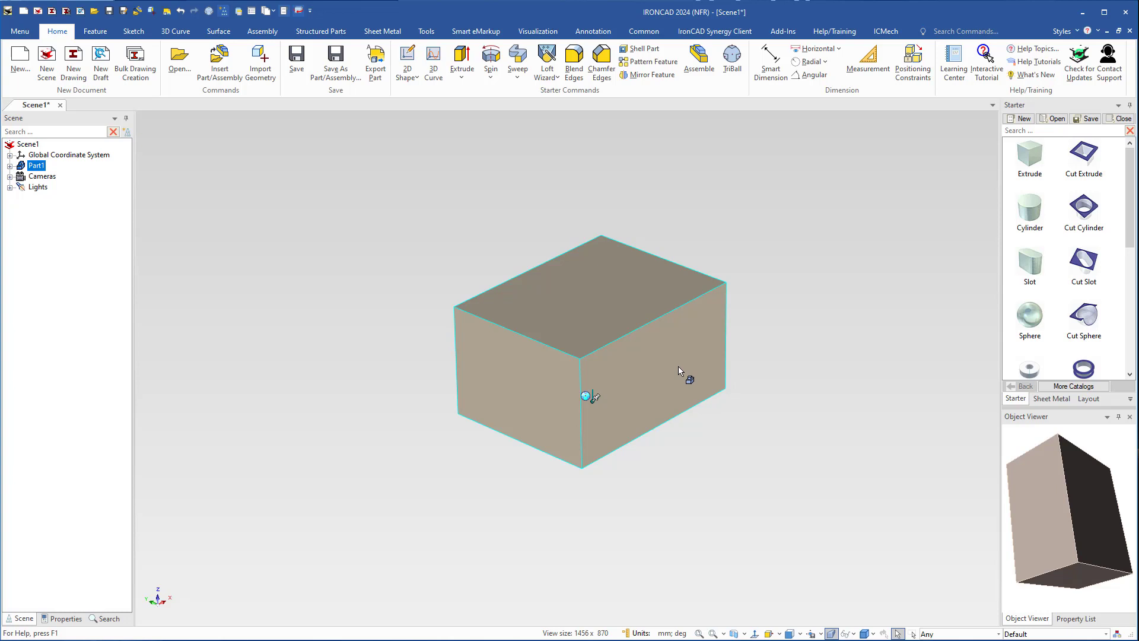
- Zoom out from the block, zoom in closely on its upper corner, and bring the whole block back into view
scroll(679, 370, "down", 4)
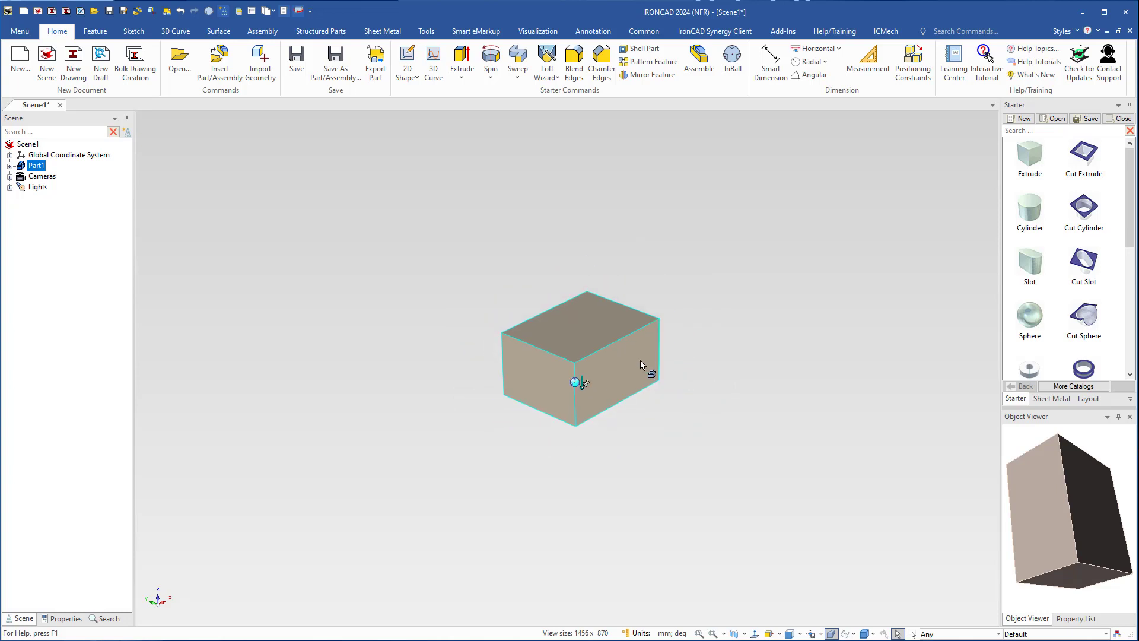
scroll(629, 353, "up", 5)
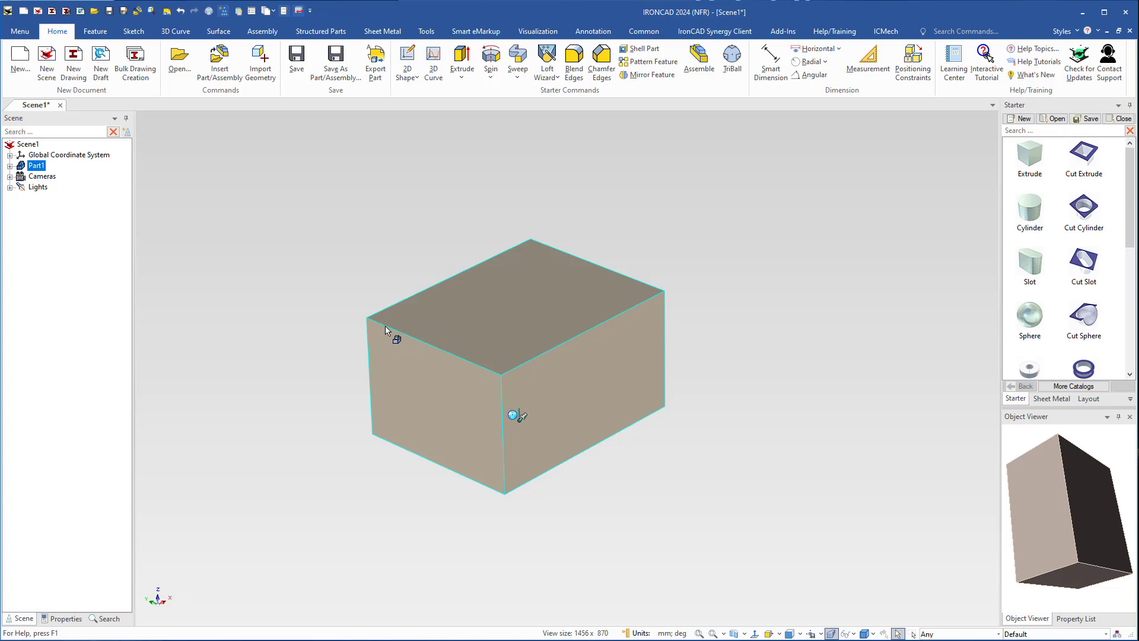
scroll(385, 330, "up", 3)
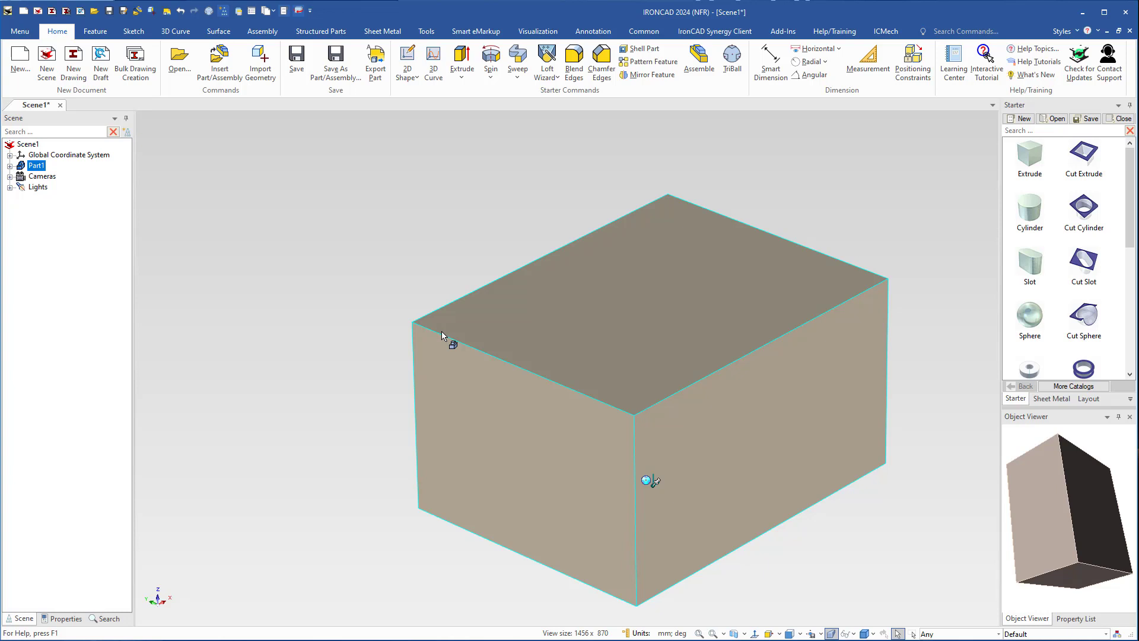
scroll(442, 336, "up", 2)
scroll(441, 336, "up", 1)
scroll(441, 336, "down", 1)
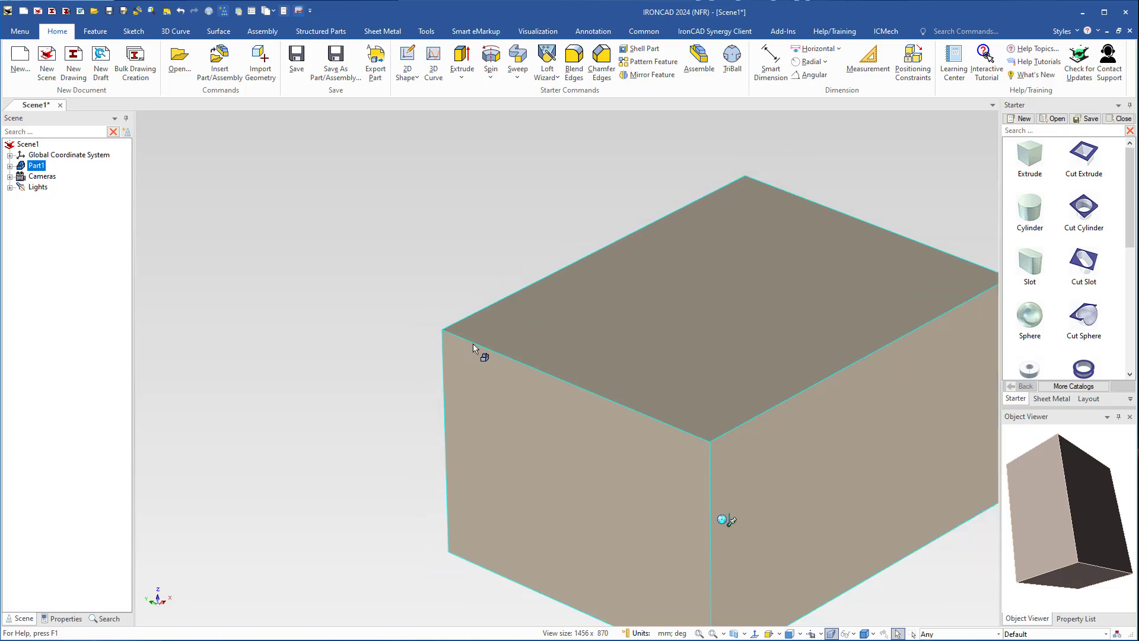
scroll(478, 347, "down", 3)
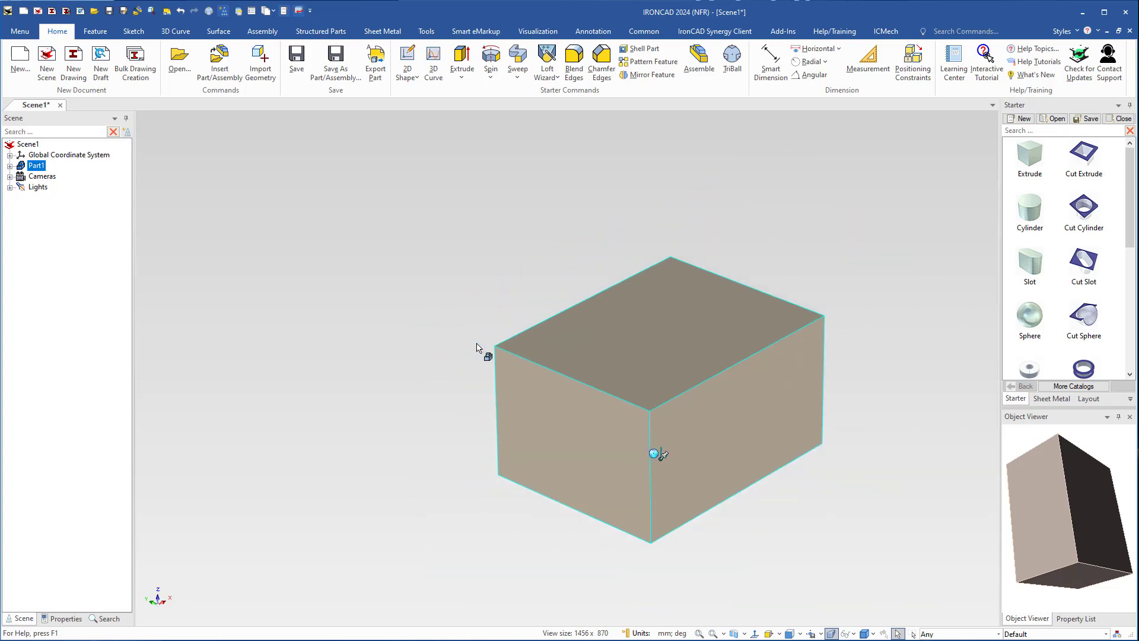
scroll(510, 369, "down", 1)
left_click_drag(668, 404, 596, 373)
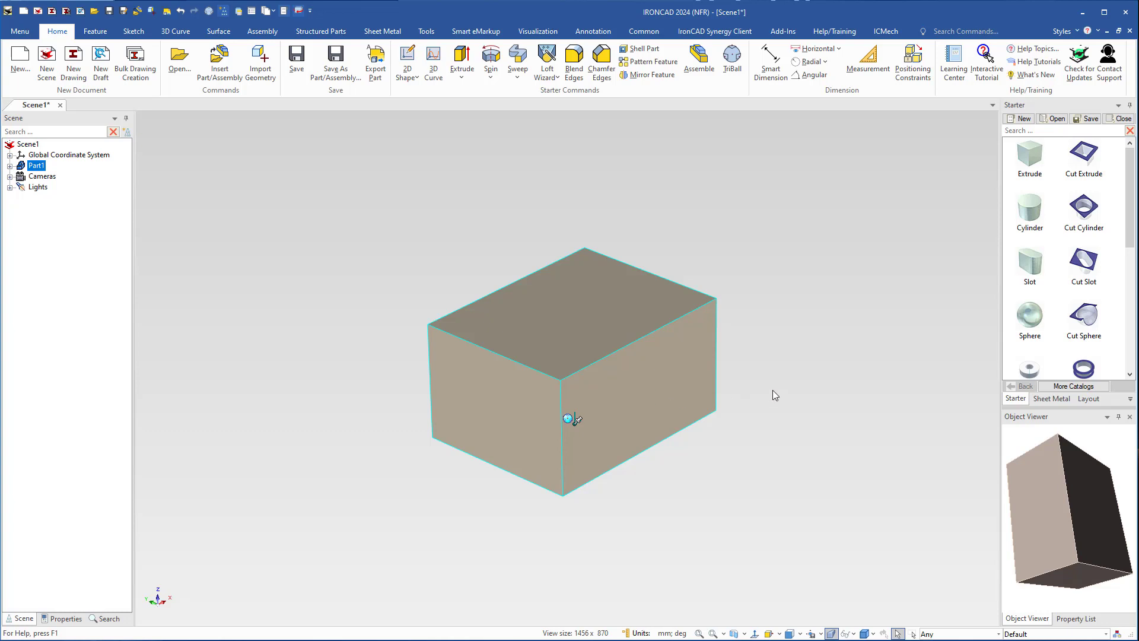
- Inspect the block's sides by orbiting around the scene center and around points picked near its corners
mouse_move(763, 405)
middle_mouse_down()
mouse_move(852, 326)
mouse_move(582, 439)
mouse_move(773, 375)
mouse_move(763, 415)
middle_mouse_up()
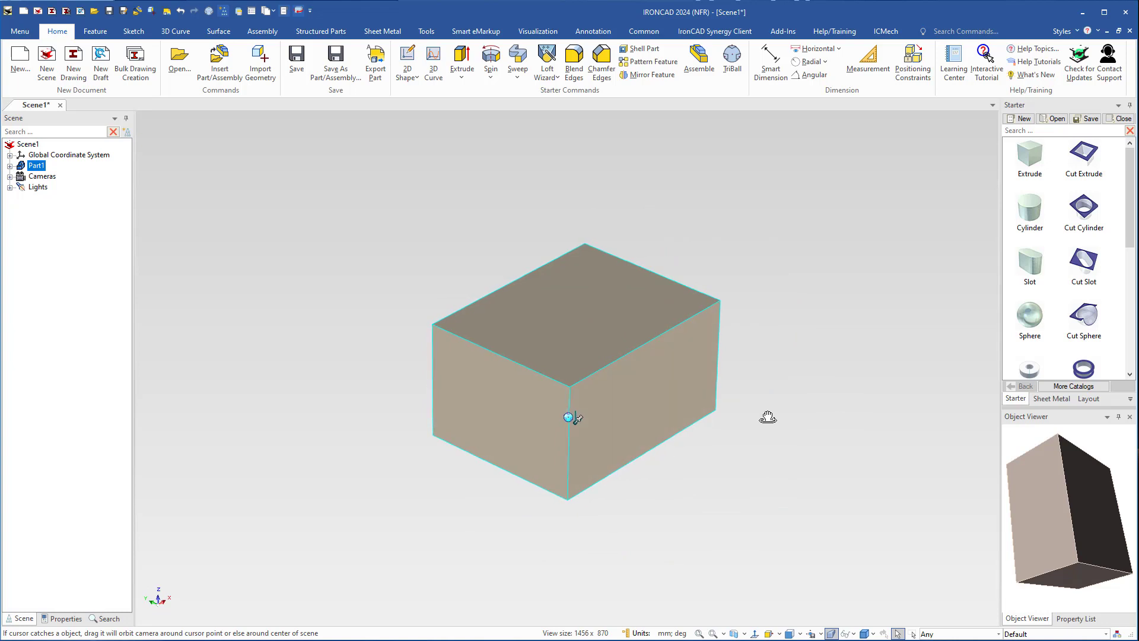
middle_click_drag(765, 409, 616, 332, "shift")
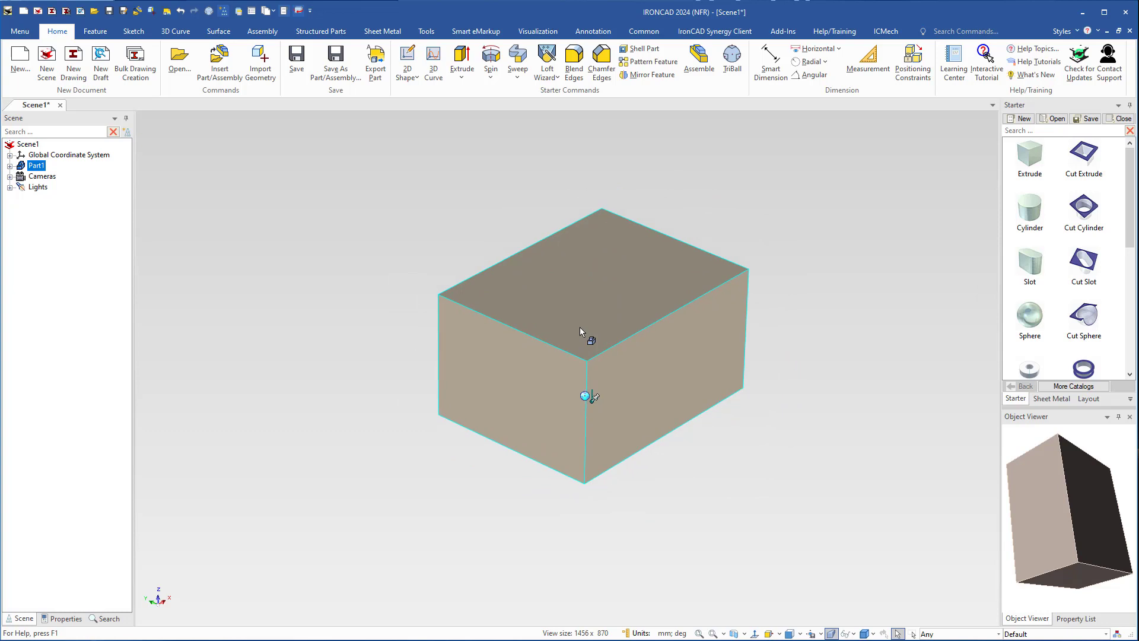
scroll(579, 326, "up", 3)
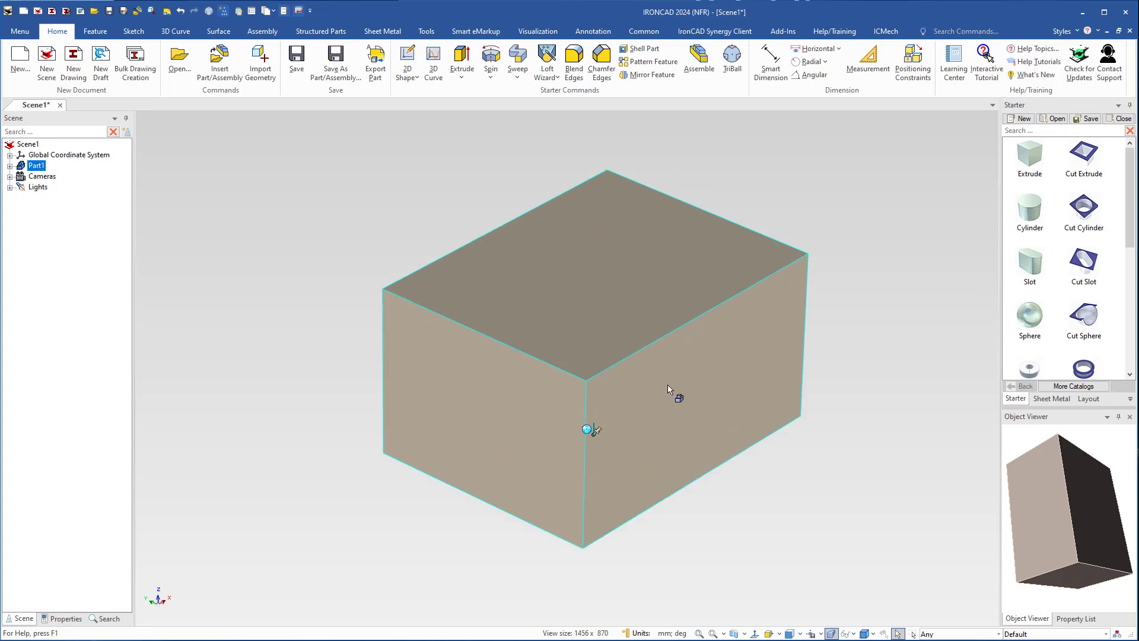
scroll(668, 389, "down", 1)
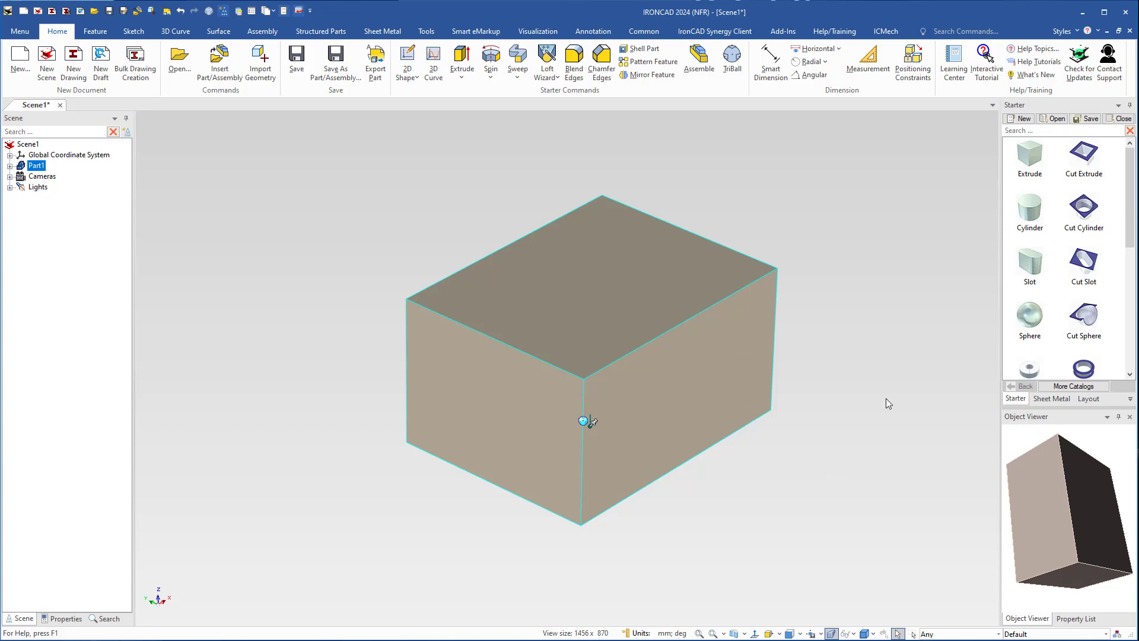
middle_click_drag(891, 502, 788, 378)
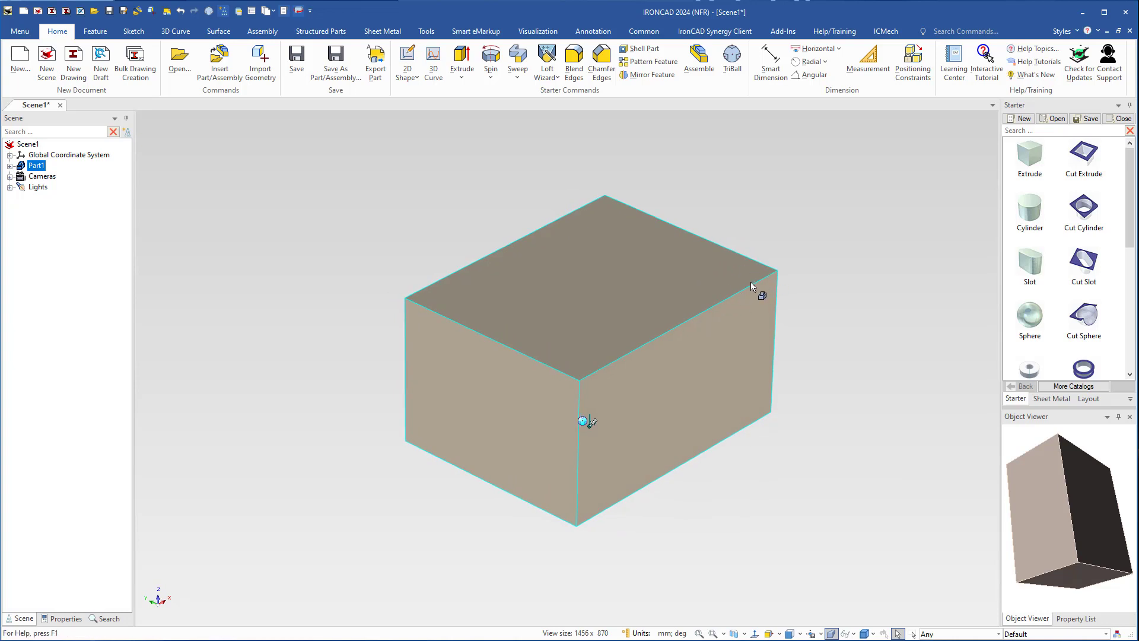
mouse_move(751, 287)
middle_mouse_down()
mouse_move(789, 338)
mouse_move(818, 204)
mouse_move(559, 249)
mouse_move(877, 255)
mouse_move(562, 275)
mouse_move(813, 322)
mouse_move(760, 293)
middle_mouse_up()
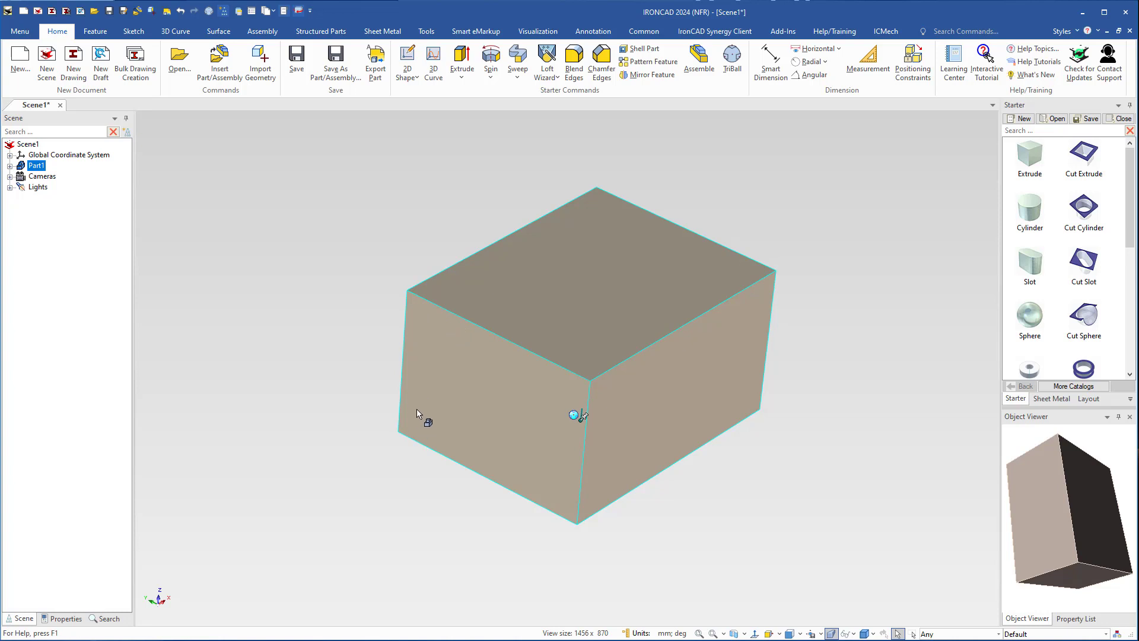
middle_click_drag(417, 413, 392, 394)
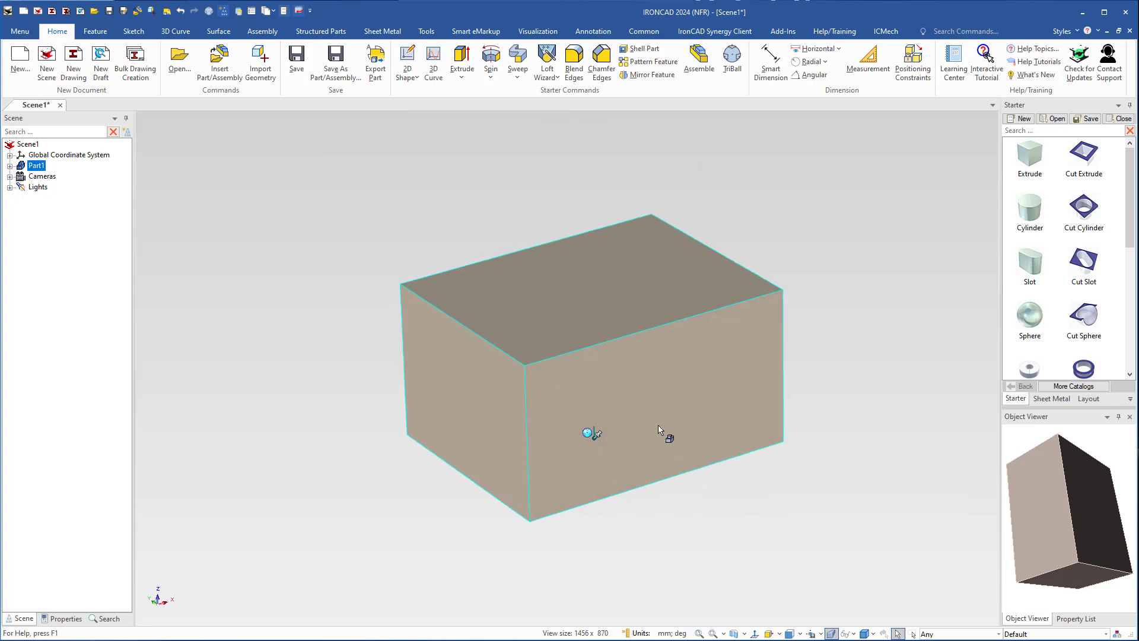
scroll(663, 433, "down", 2)
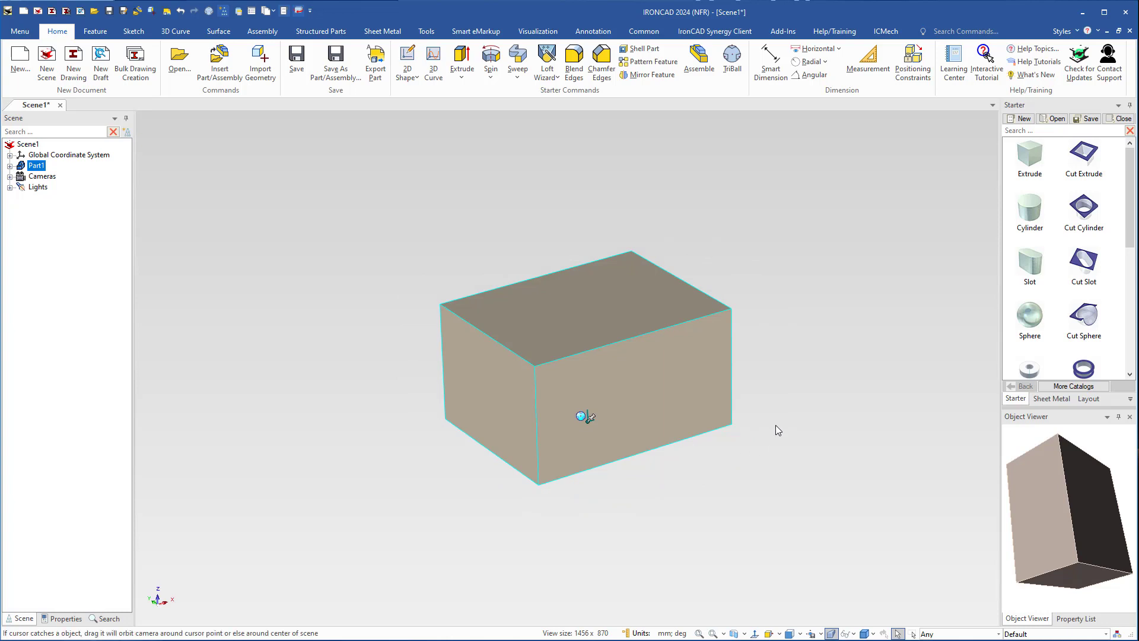
scroll(775, 425, "up", 2)
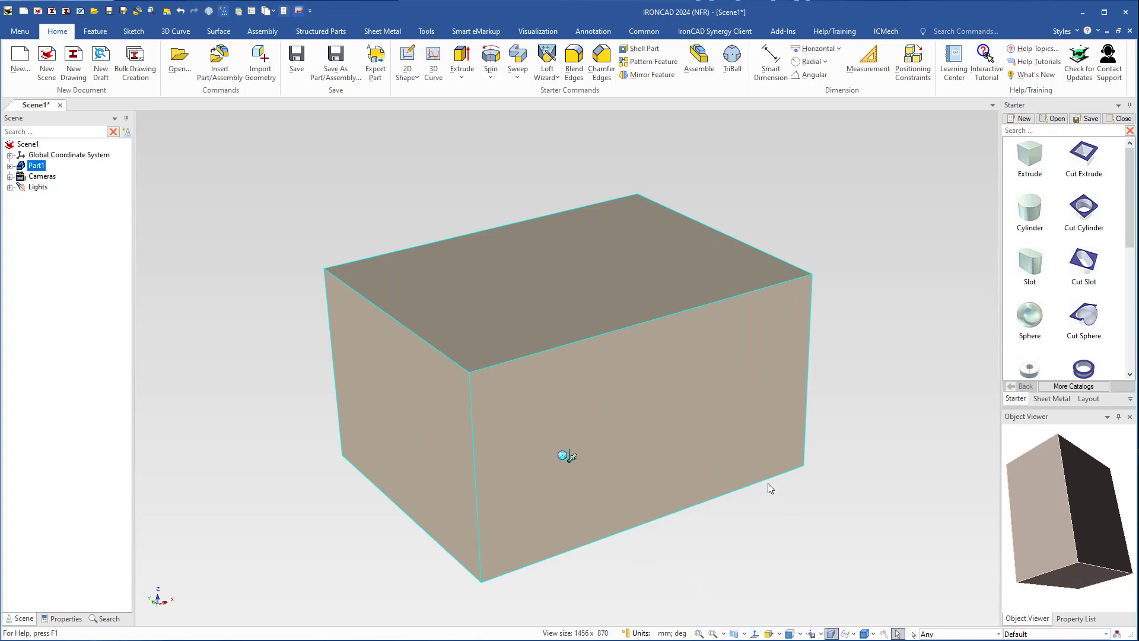
- Orient the camera to the T.F.R (Top-Front-Right) standard view
left_click(801, 633)
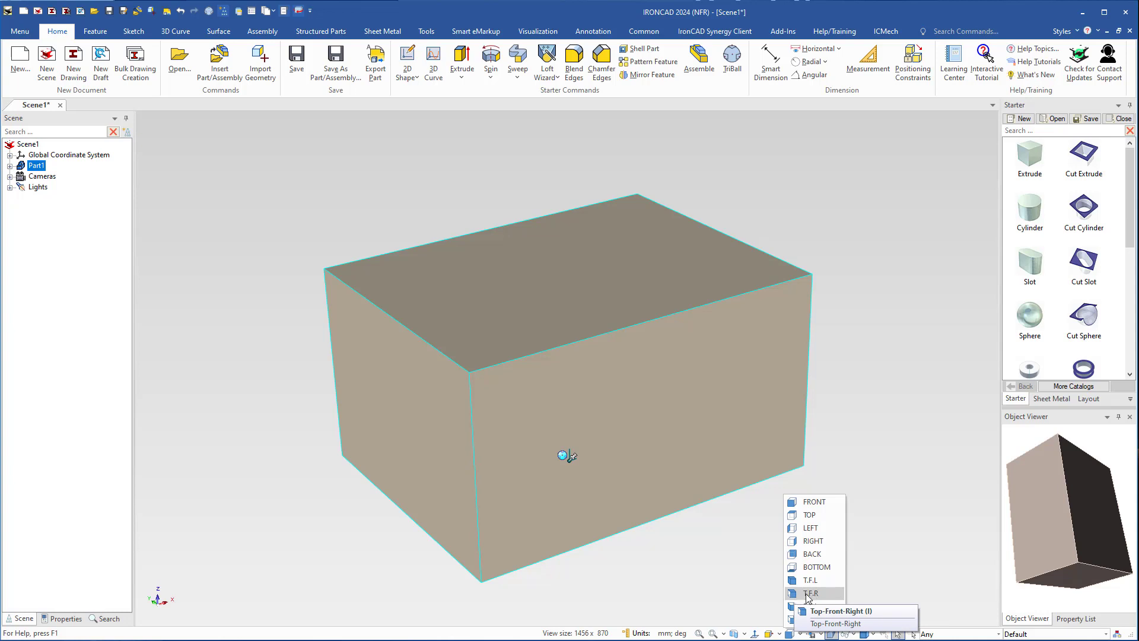
left_click(807, 593)
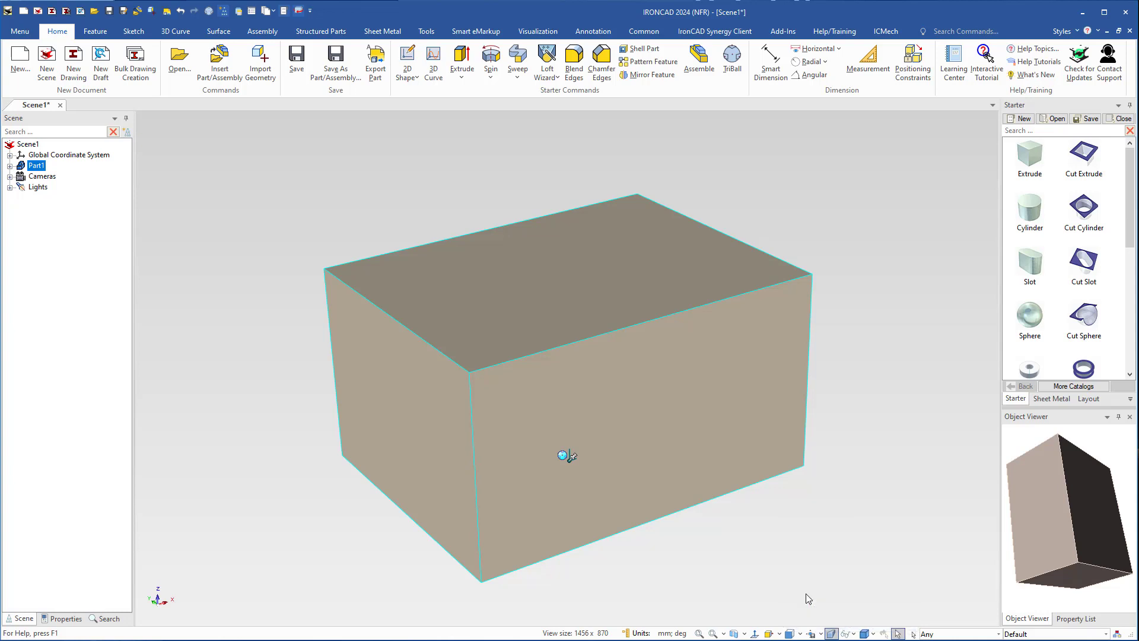
- Explore the block's selection levels by selecting the whole part, its IntelliShape, the top face, an upper edge and a corner vertex
left_click(699, 634)
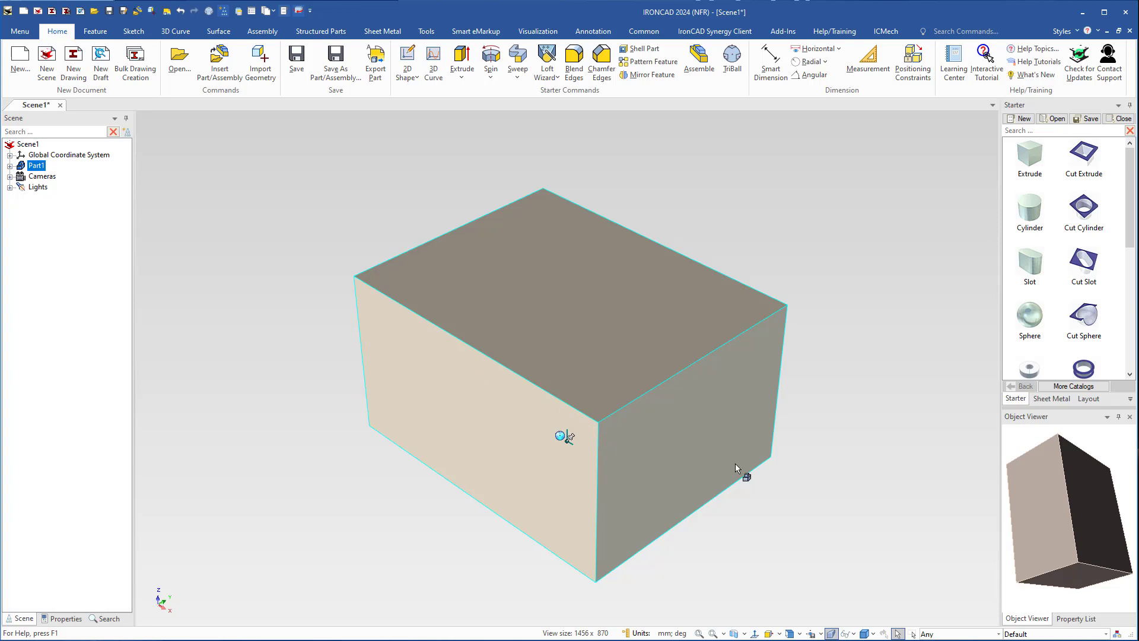
left_click(881, 433)
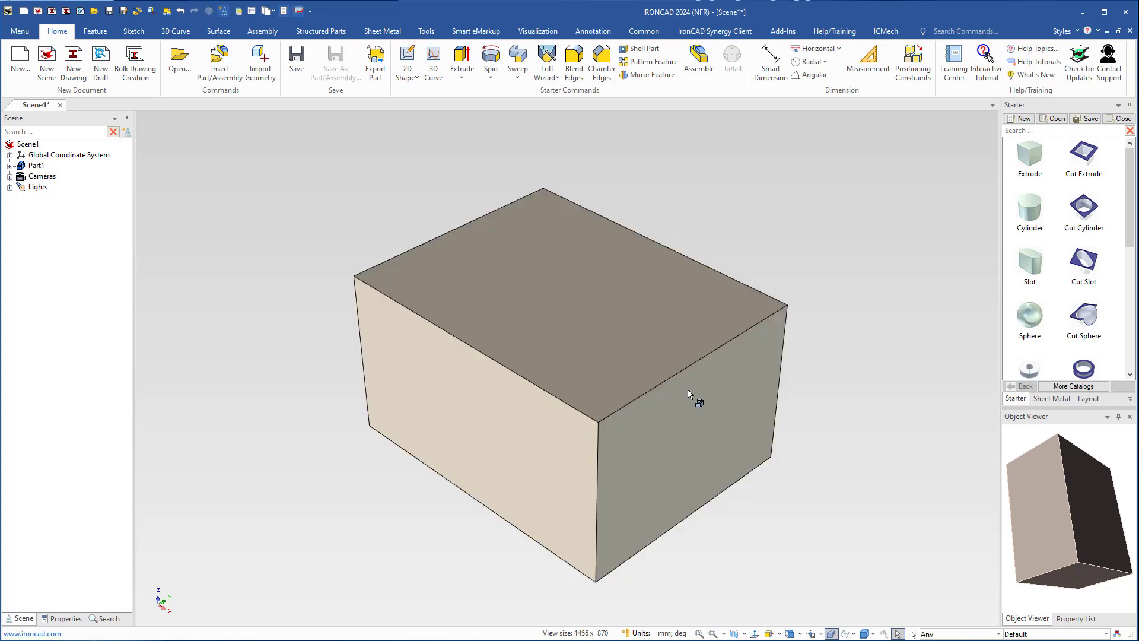
left_click(577, 335)
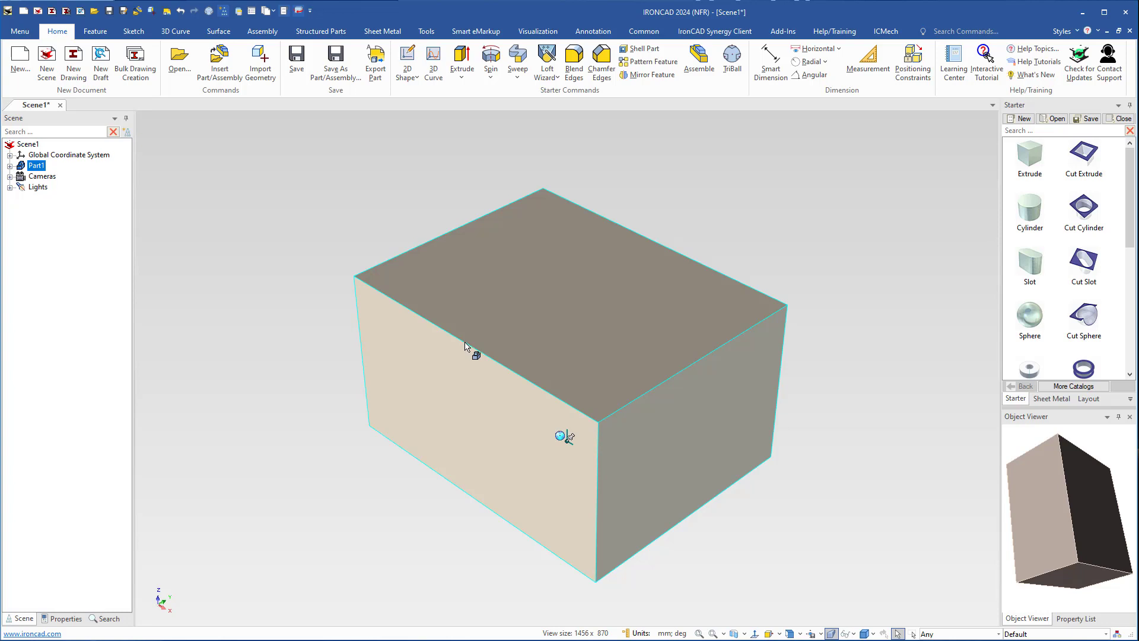
left_click(555, 332)
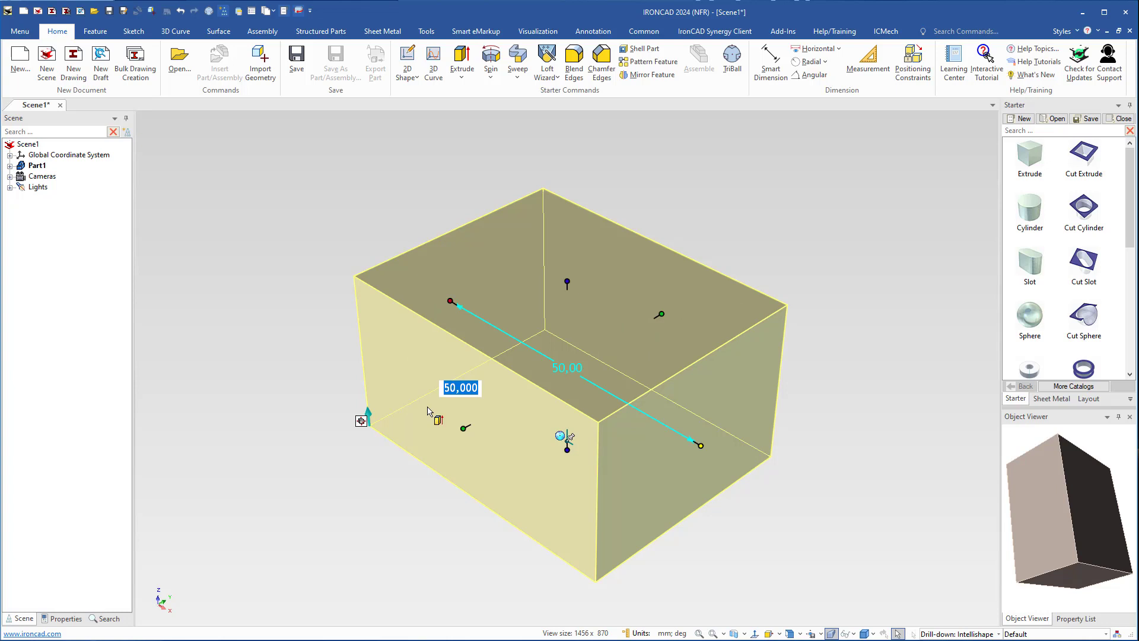
left_click(588, 325)
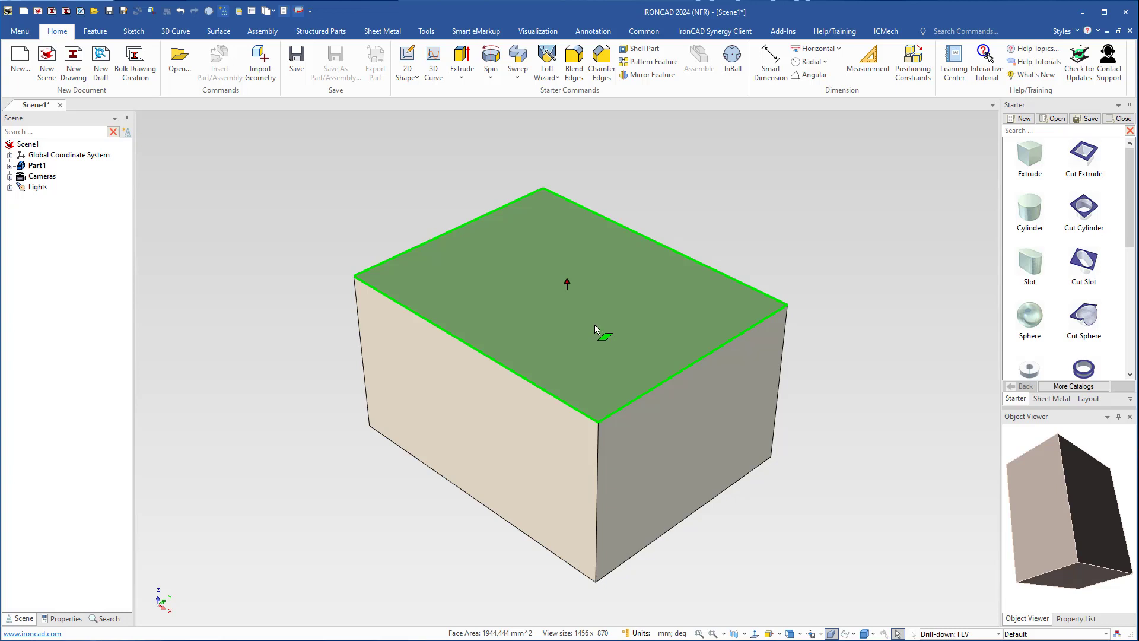
left_click(650, 390)
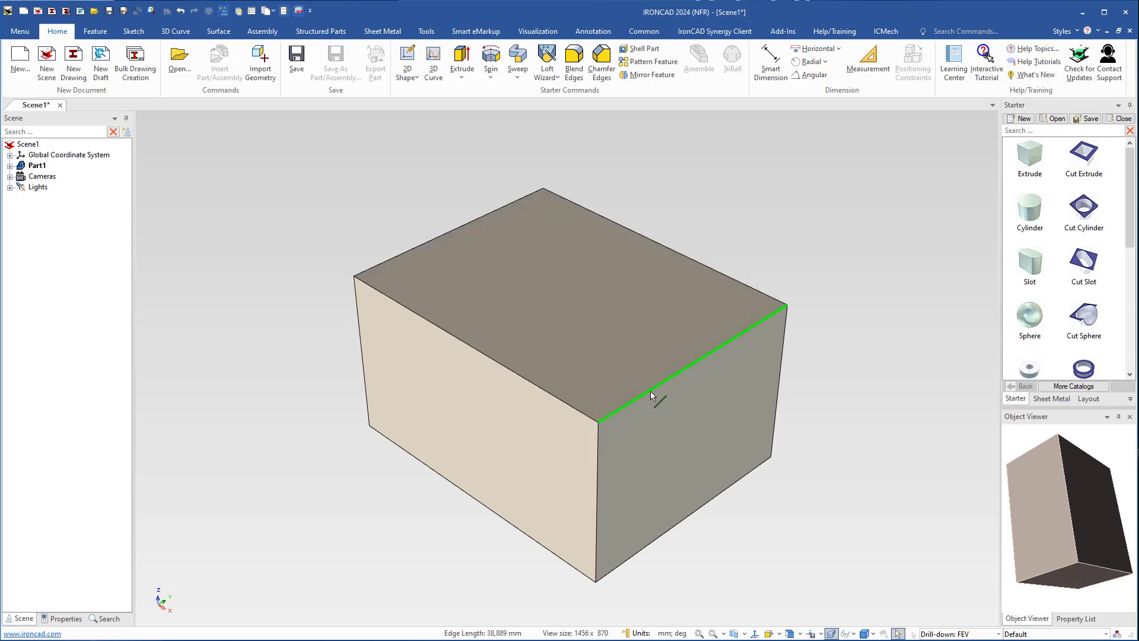
left_click(598, 424)
left_click(556, 335)
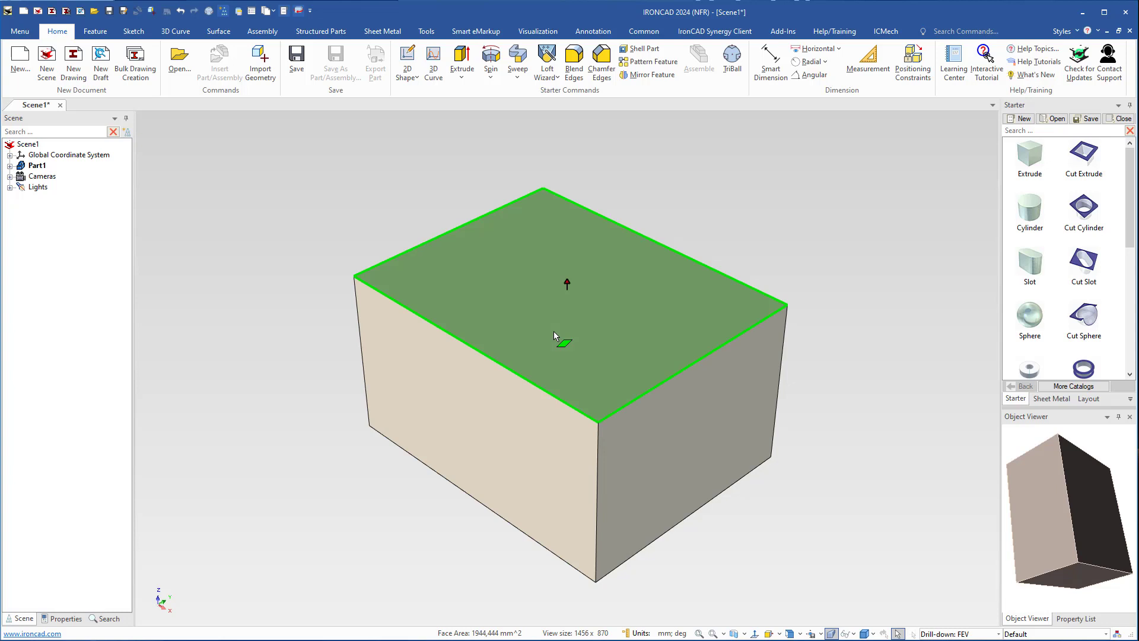
- Cycle the selection at the block's top face through the part, IntelliShape and face levels
left_click(553, 332)
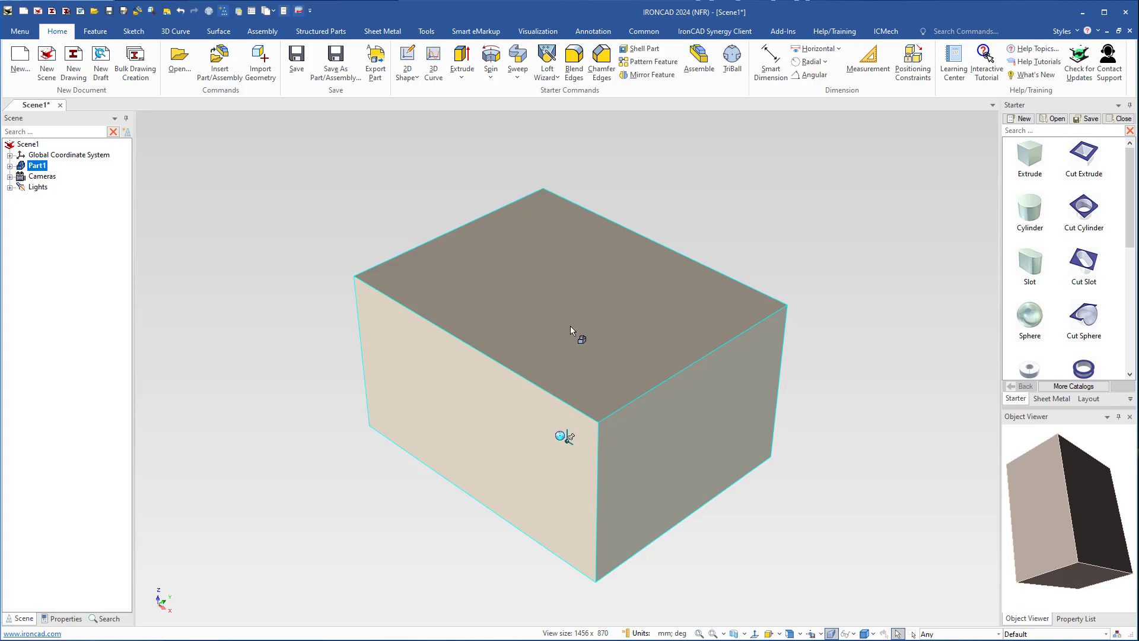
left_click(571, 326)
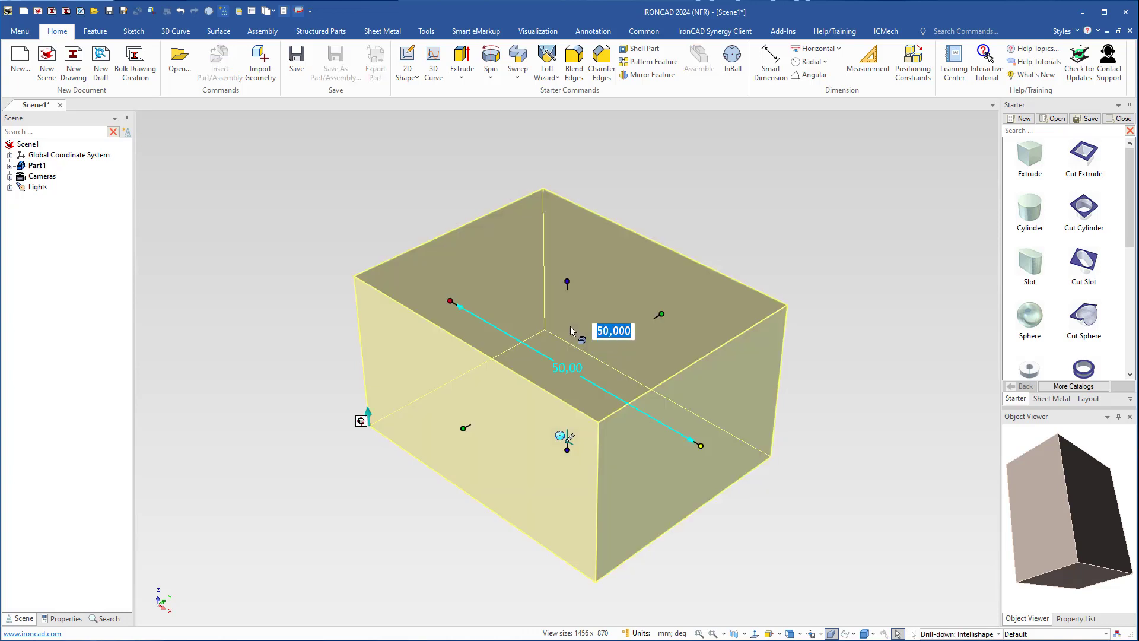
left_click(571, 326)
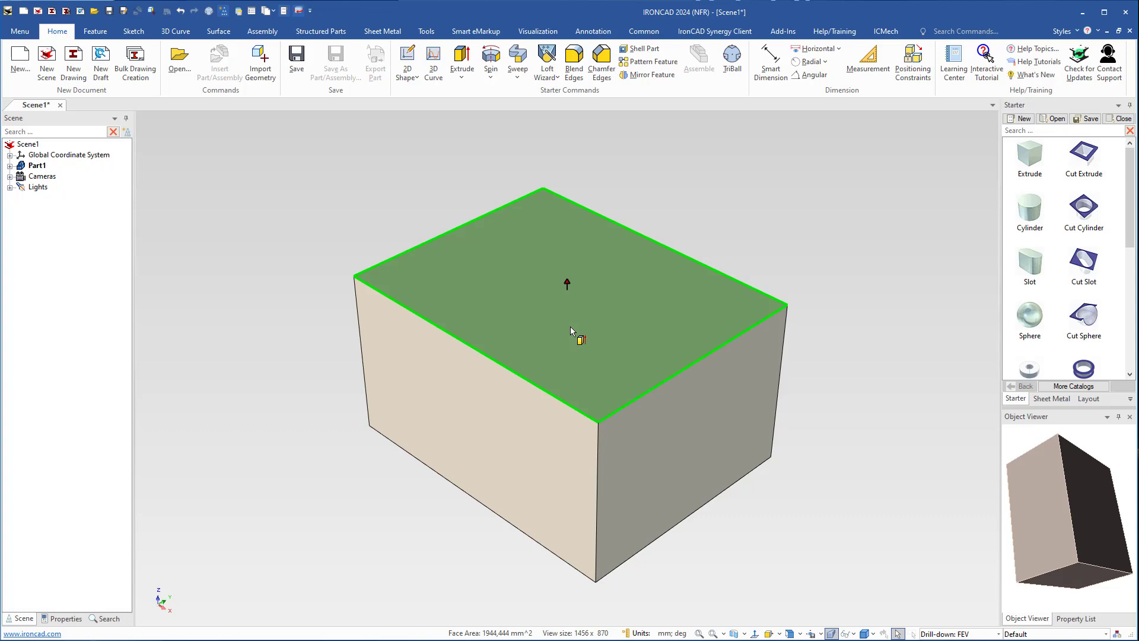
- Stretch the block's IntelliShape along its longer horizontal side and set that length to 100 mm
left_click(571, 326)
left_click(571, 326)
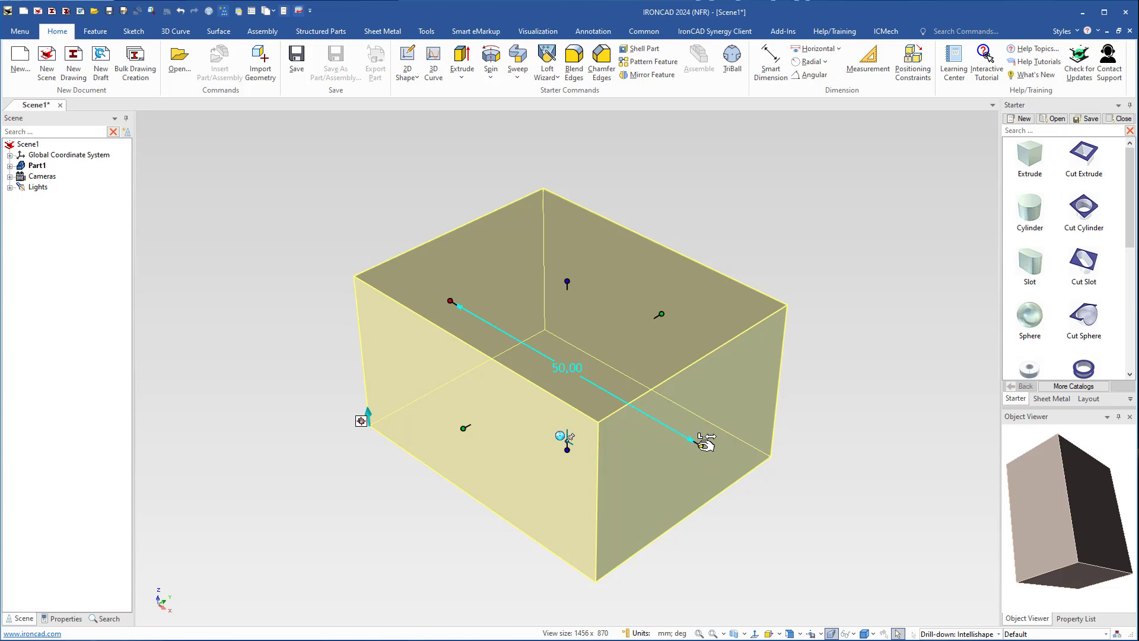
left_click_drag(705, 442, 738, 453)
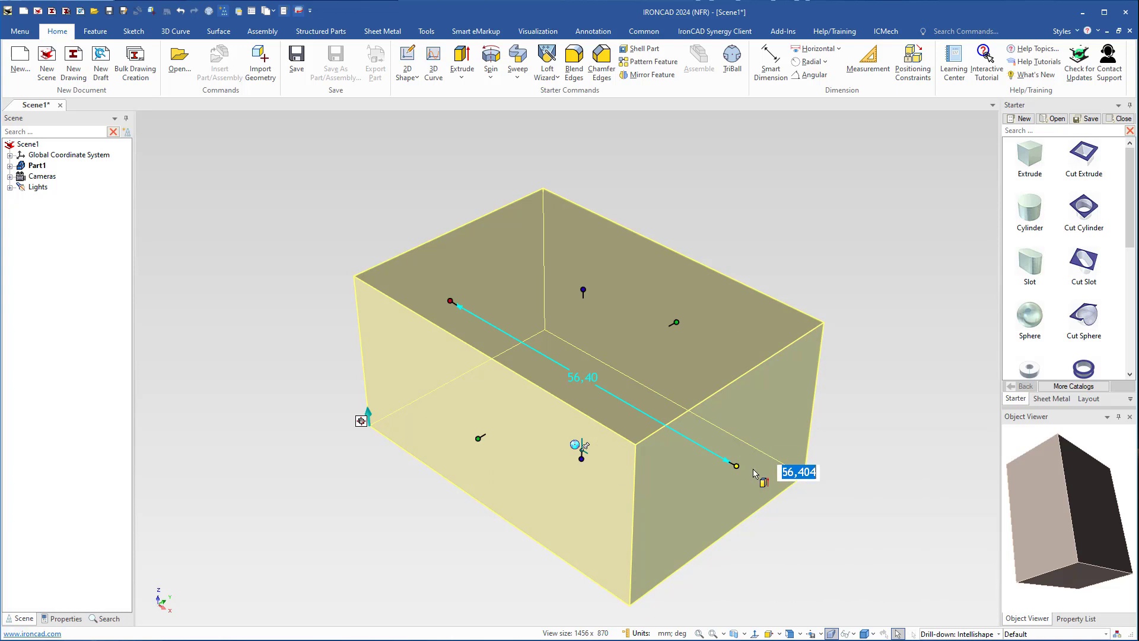
type("100")
key("Return")
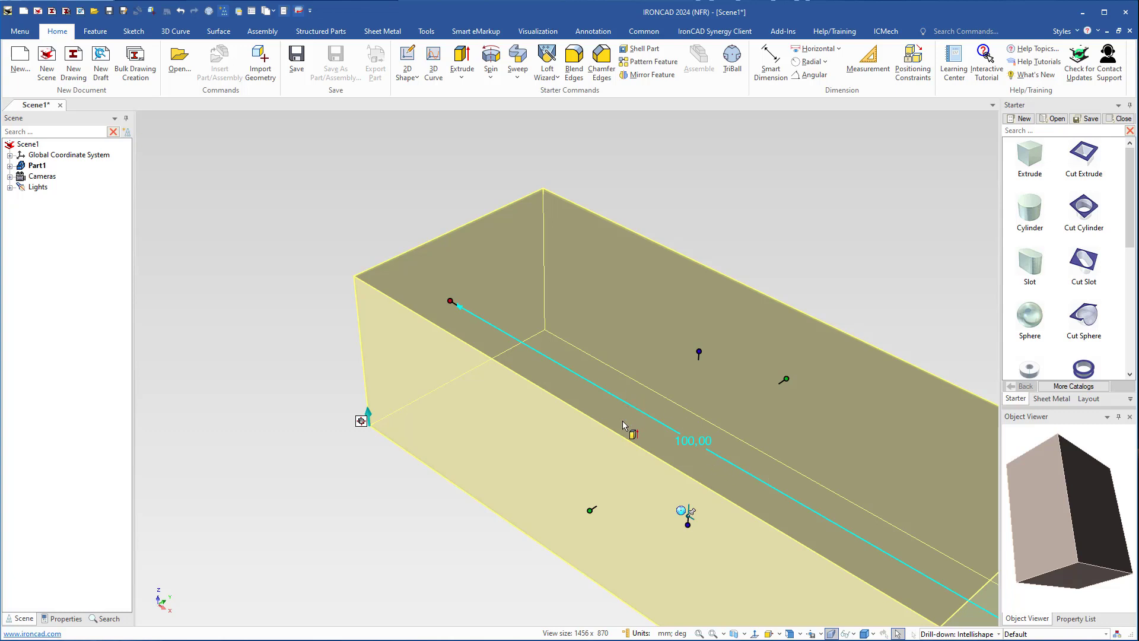
left_click(699, 633)
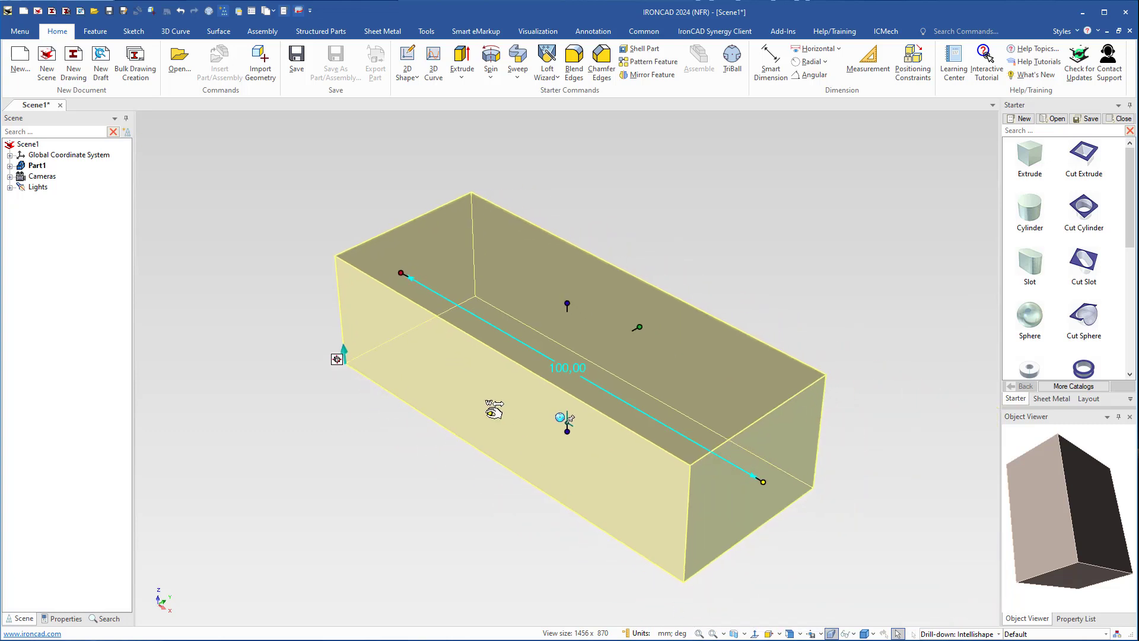
- Widen the block's IntelliShape toward its front-left side and set the width to 100 mm
left_click(495, 411)
left_click(439, 454)
left_click(514, 434)
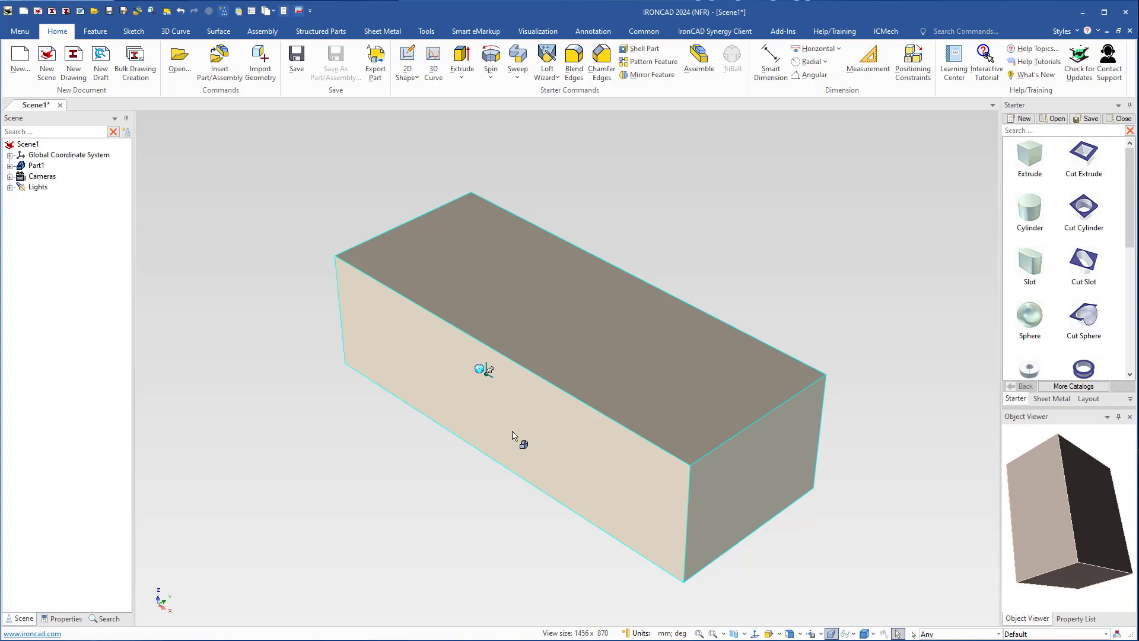
left_click(514, 434)
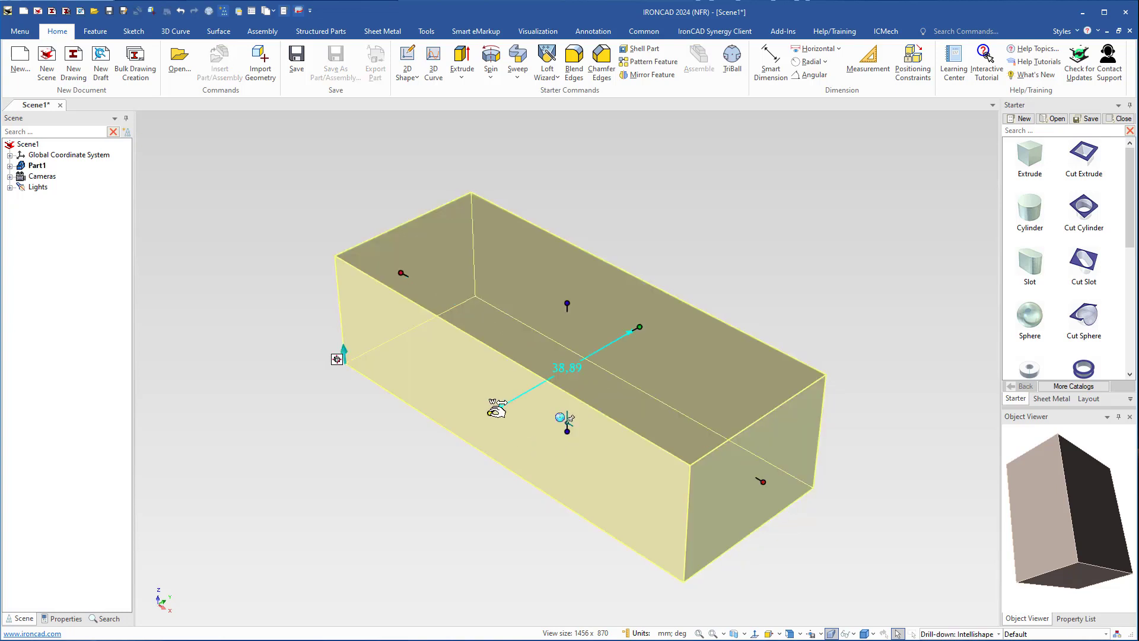
left_click_drag(493, 410, 426, 471)
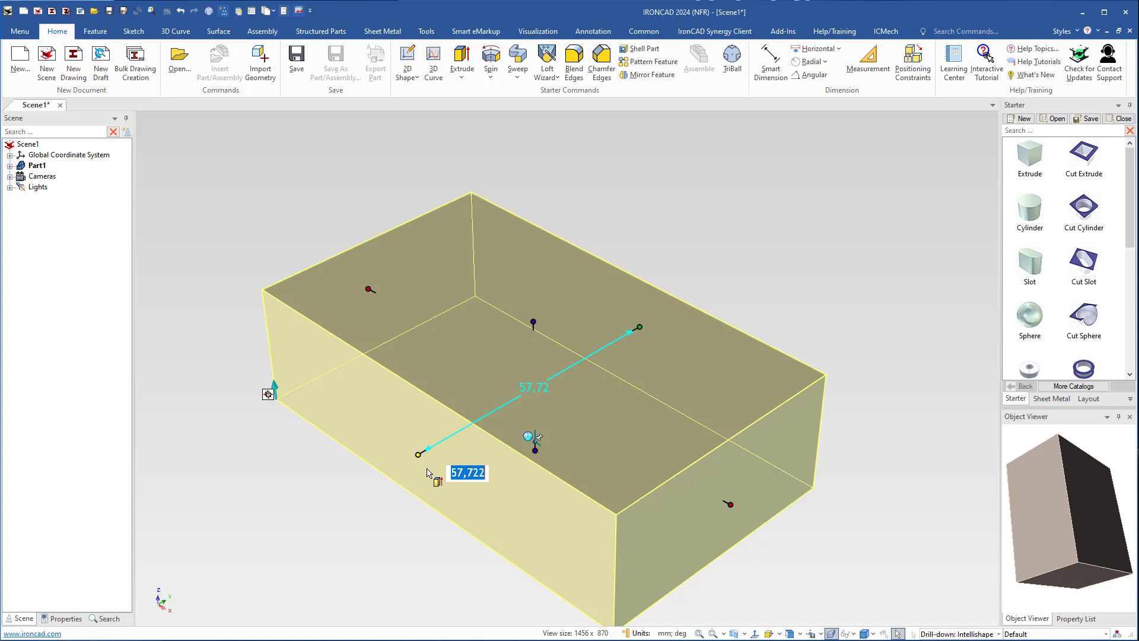
type("100")
key("Return")
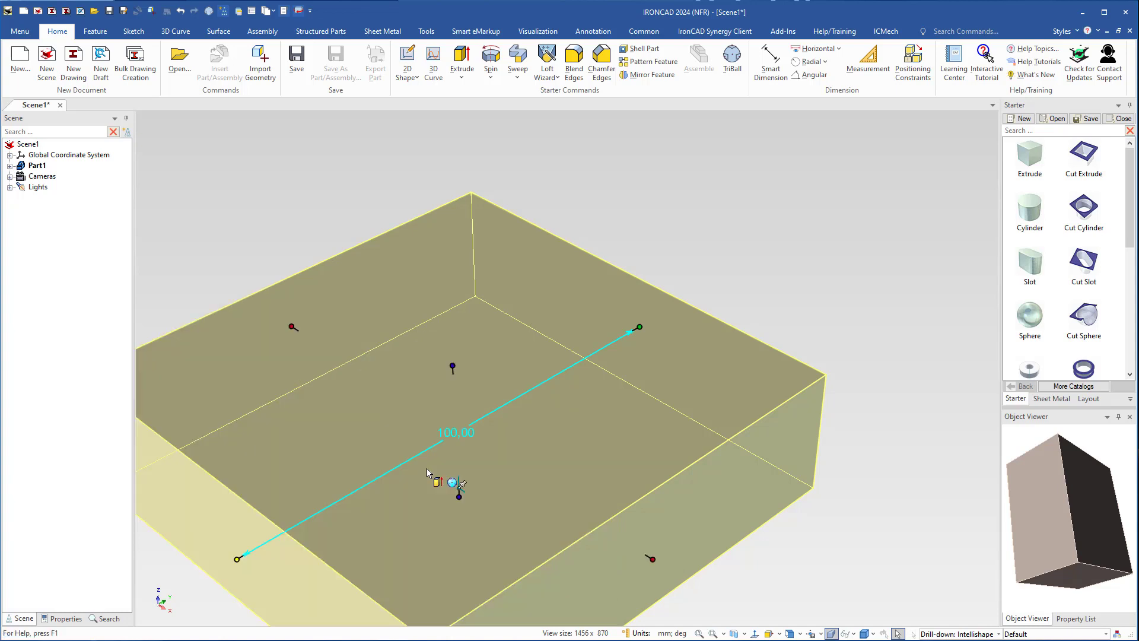
left_click(700, 634)
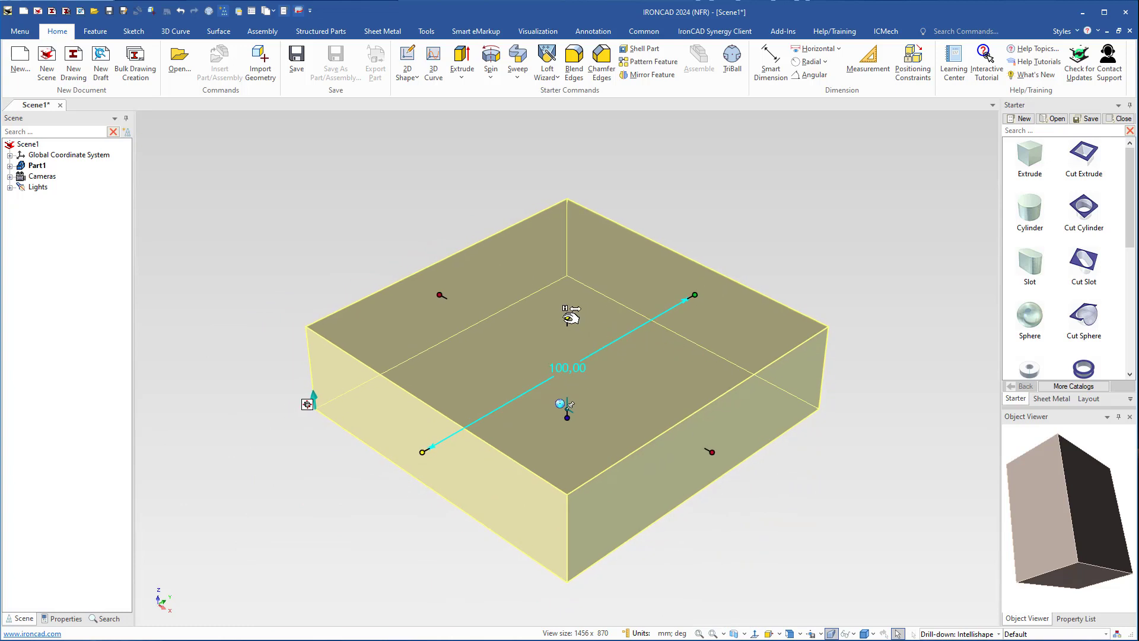
- Set the block's height to 30 mm and leave the IntelliShape editing
left_click(567, 318)
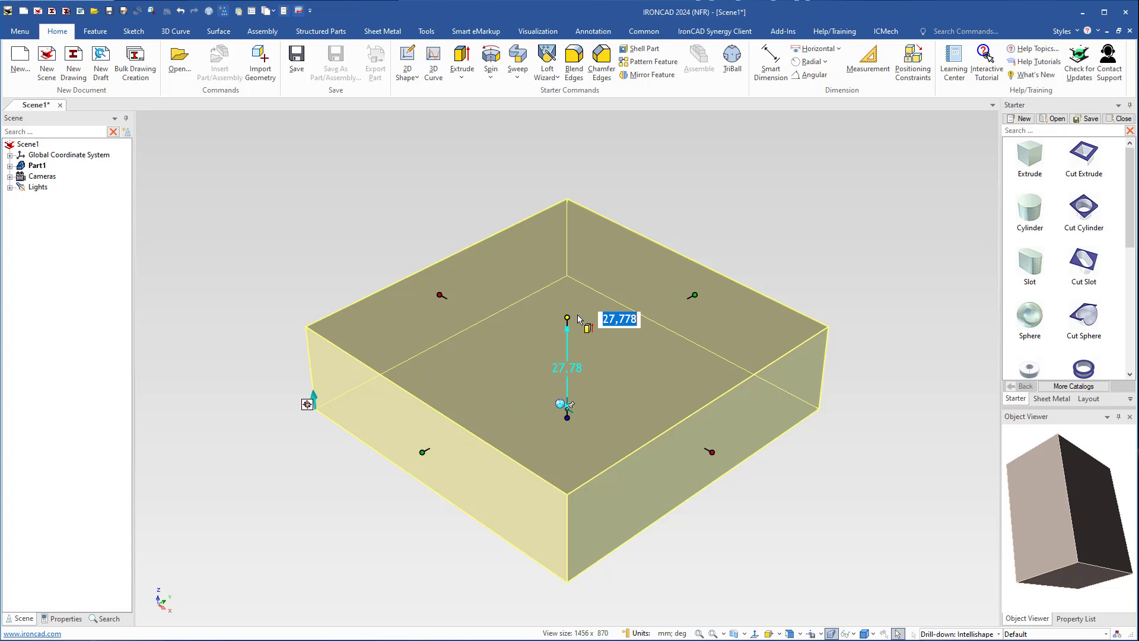
type("30")
key("Return")
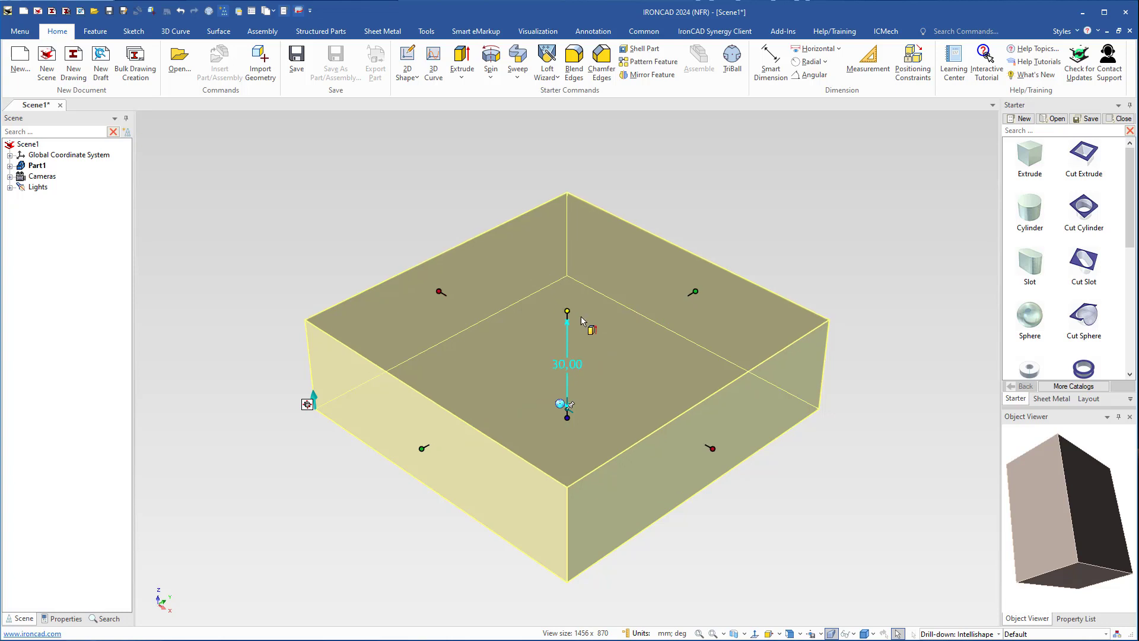
left_click(855, 487)
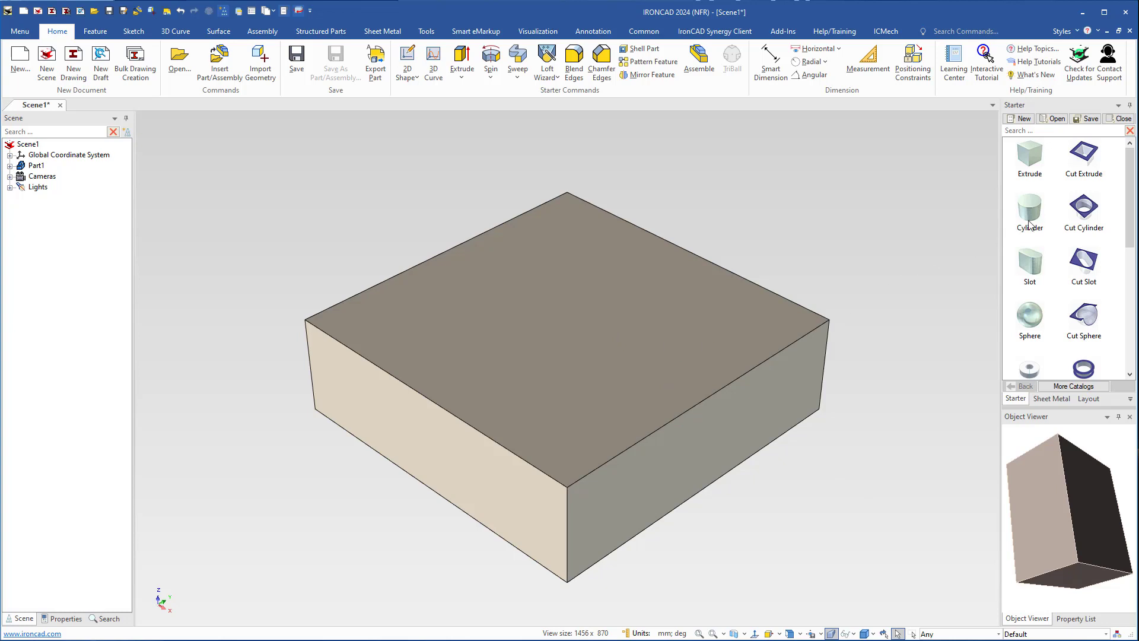
- Place a Cylinder at the center of the block's top face and set its diameter to 50 mm
left_click_drag(1033, 206, 624, 323)
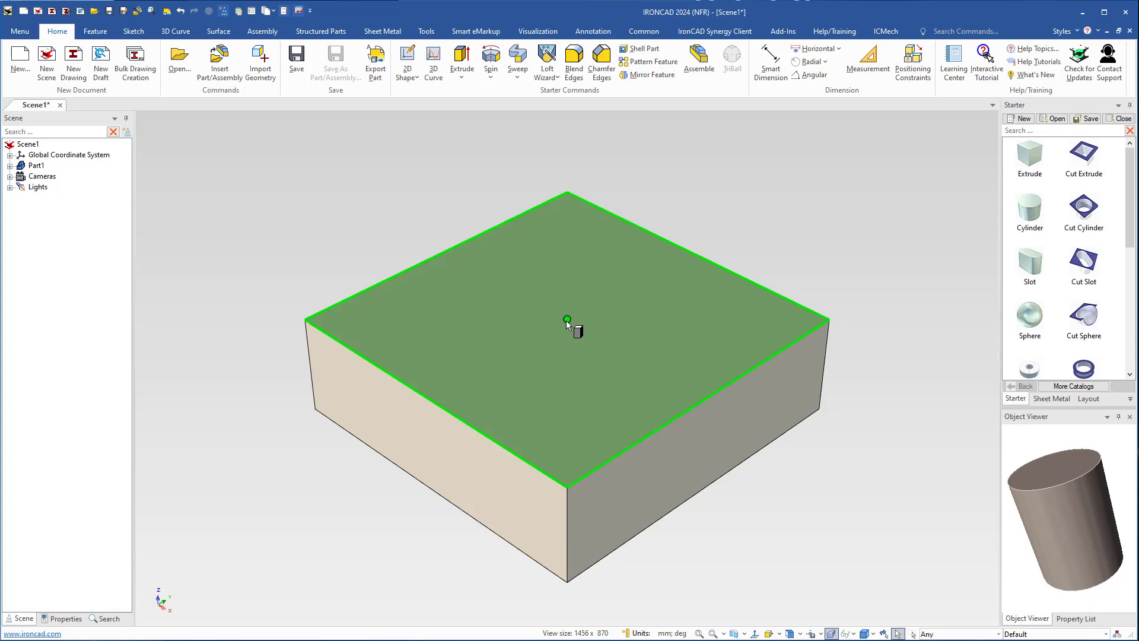
left_click_drag(567, 321, 567, 320)
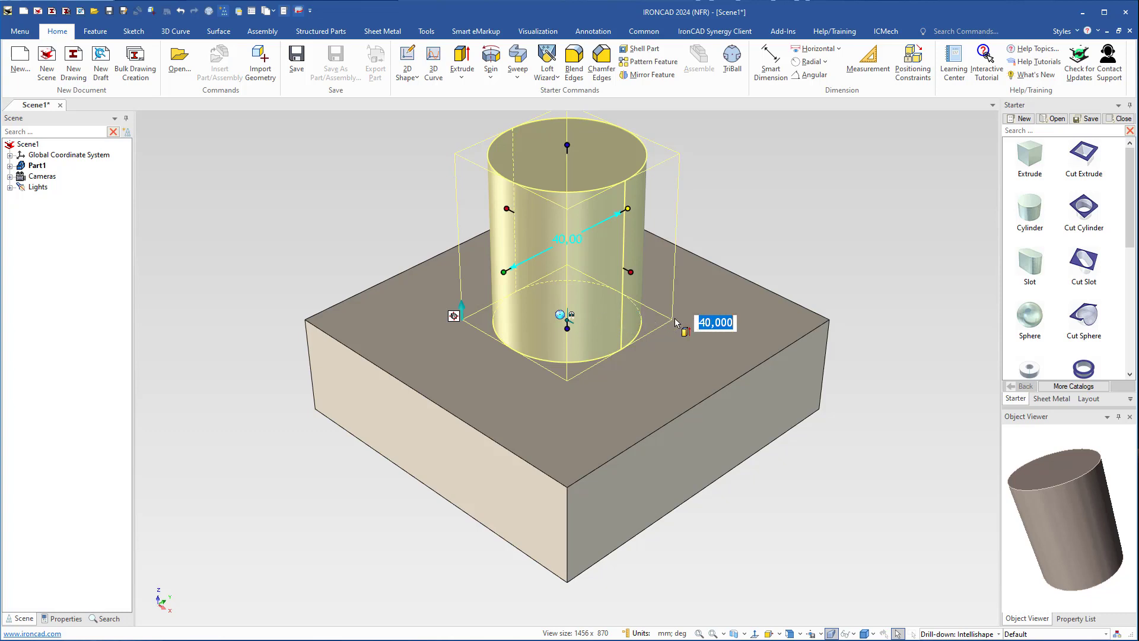
type("50")
key("Return")
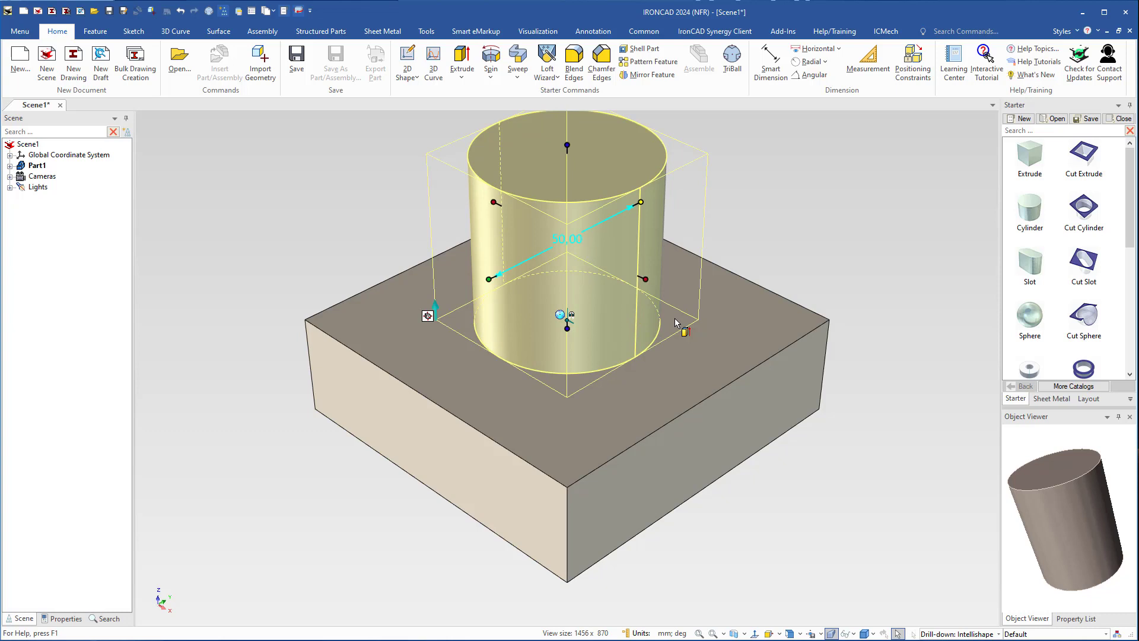
left_click(765, 229)
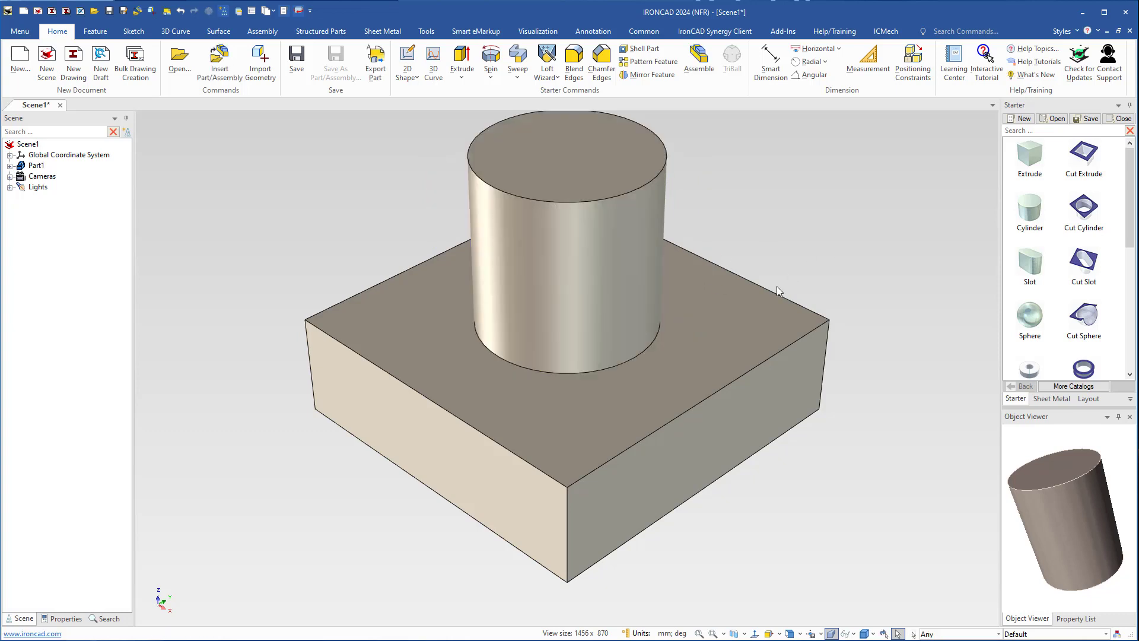
left_click(699, 633)
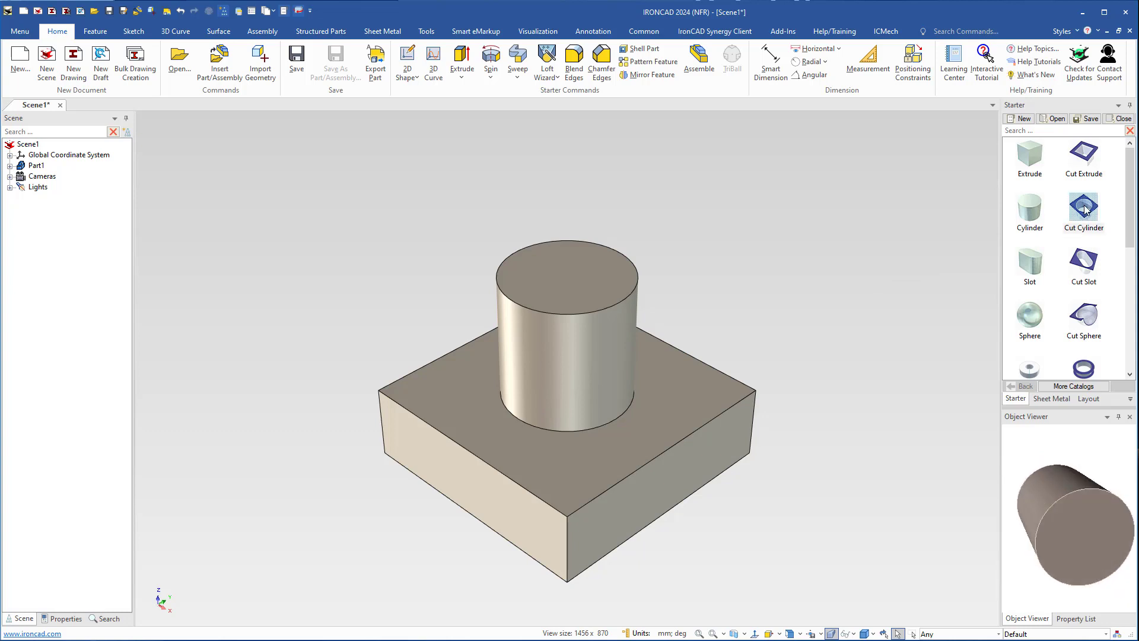
- Place a Cut Cylinder at the center of the cylinder's top face and extend its depth to the block's bottom face
left_click_drag(1085, 209, 567, 275)
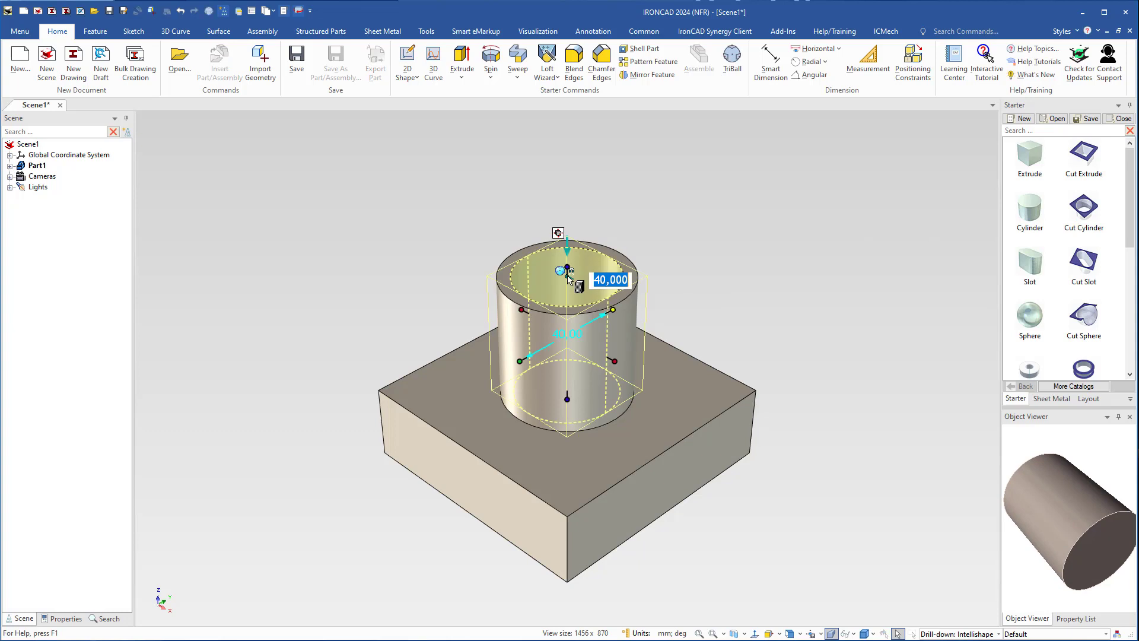
mouse_move(526, 149)
middle_mouse_down()
mouse_move(526, 244)
mouse_move(523, 144)
middle_mouse_up()
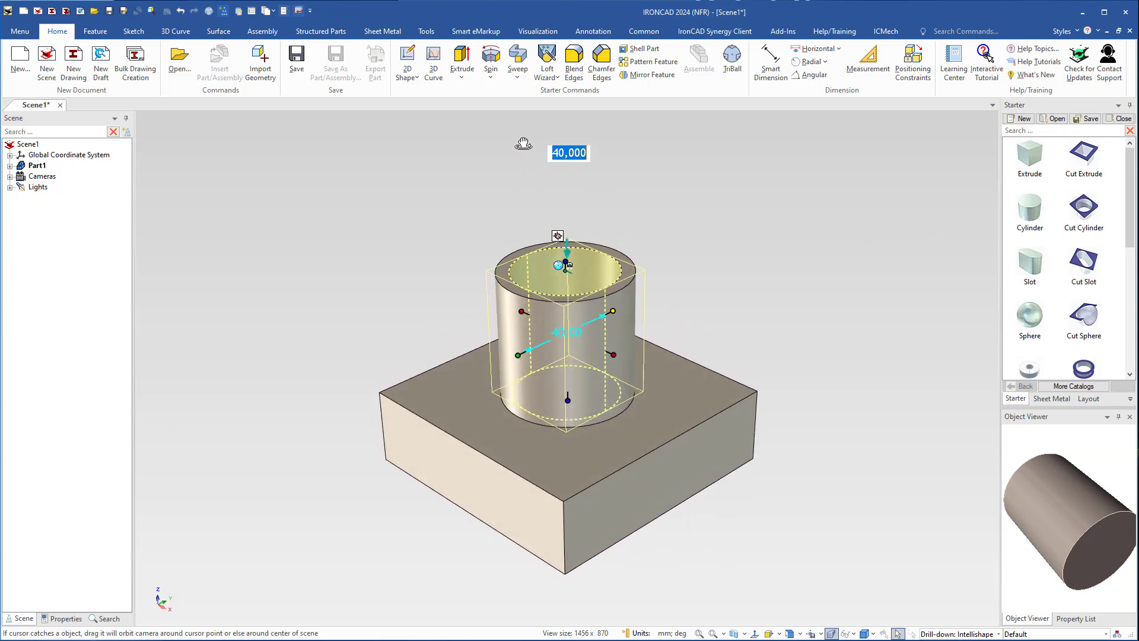
middle_click_drag(714, 565, 656, 332)
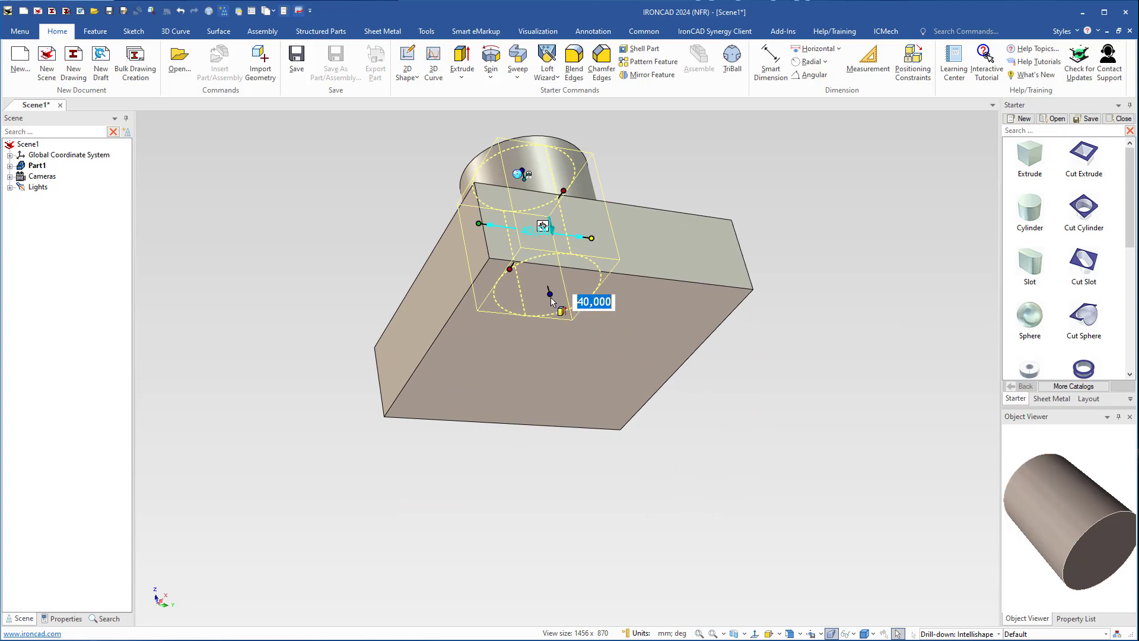
left_click_drag(556, 291, 649, 352)
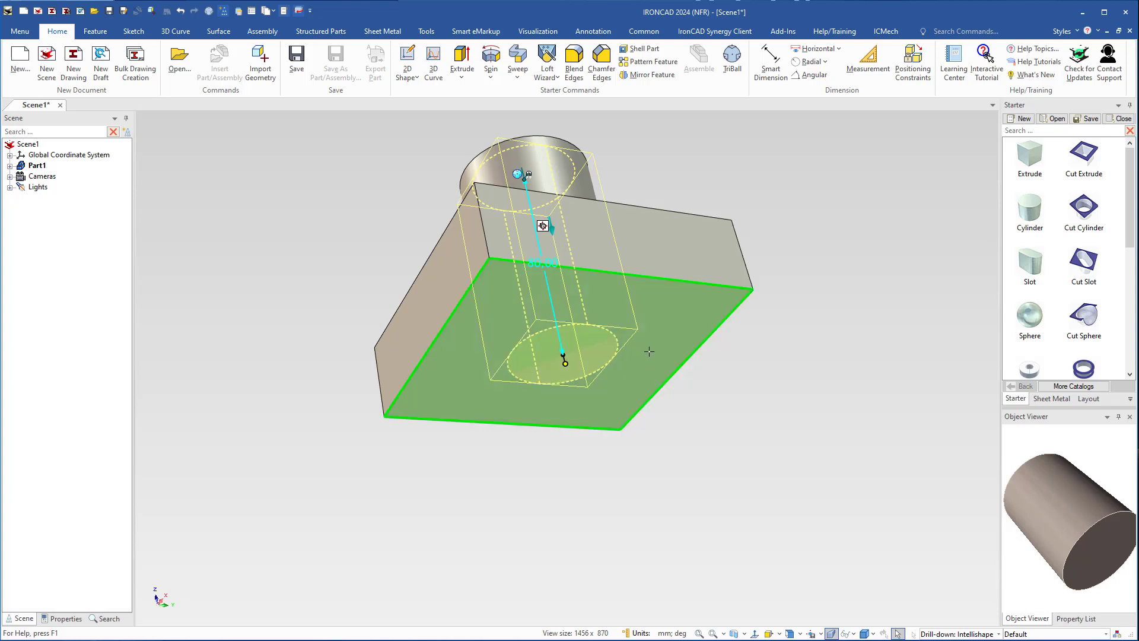
left_click(661, 324)
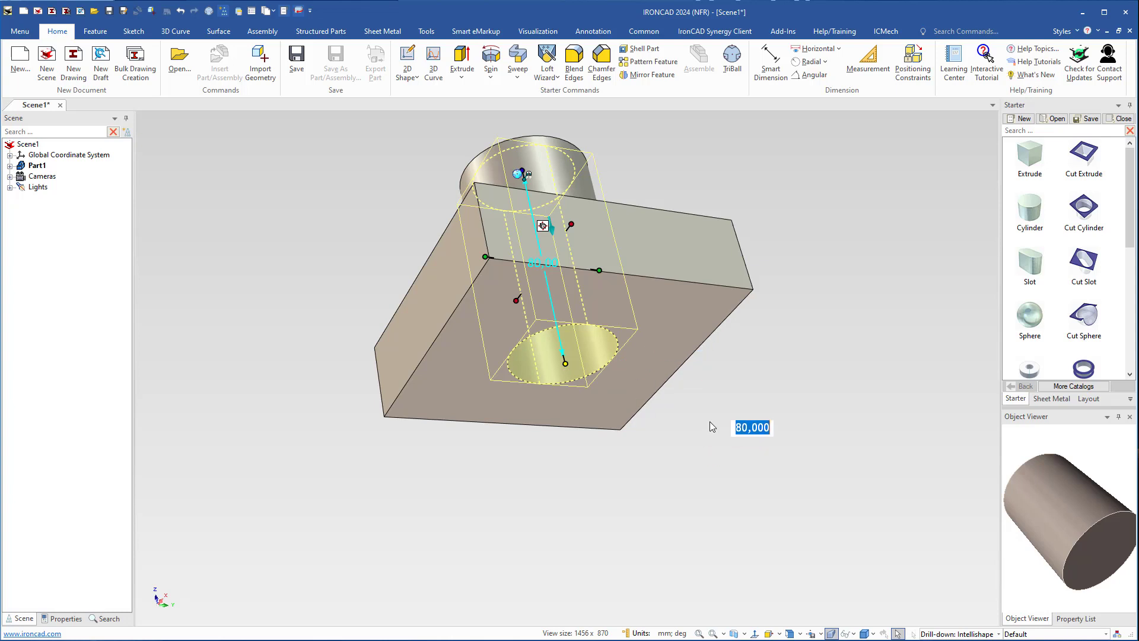
middle_click_drag(724, 426, 722, 464)
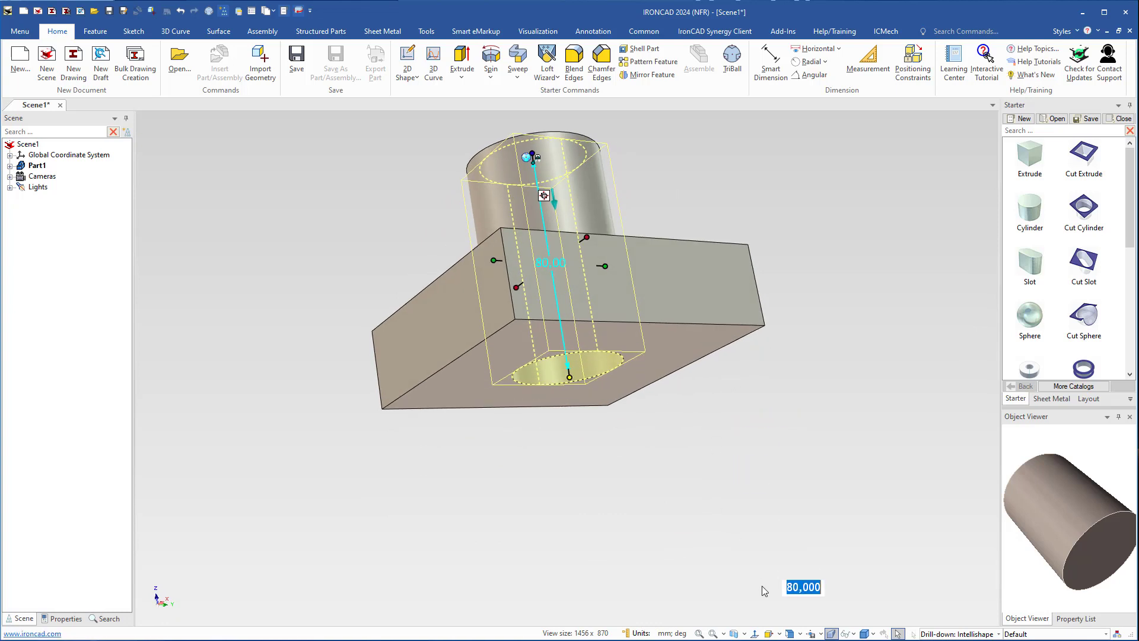
left_click(786, 633)
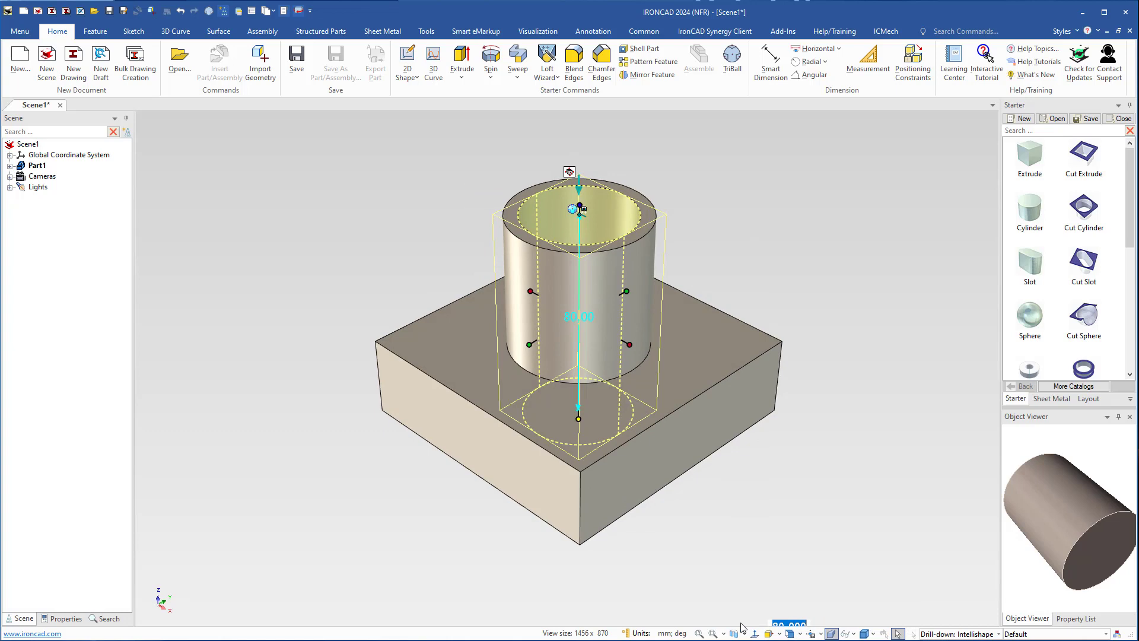
left_click(699, 633)
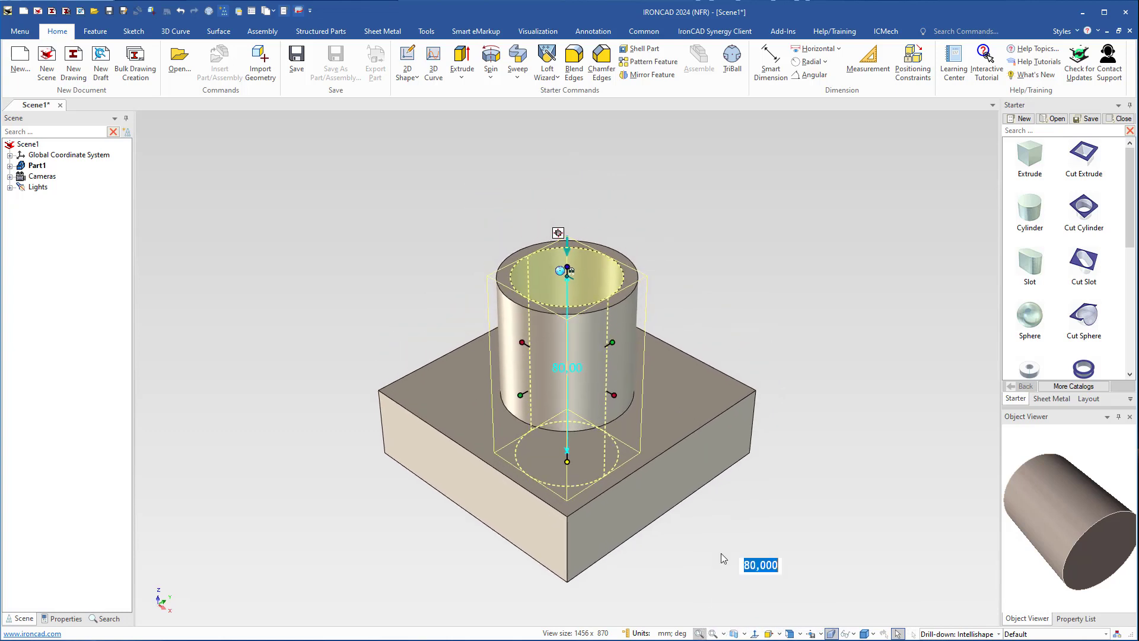
- Place a Cut Extrude shape on the block's top face, between the cylinder and the block's front corner
left_click(739, 537)
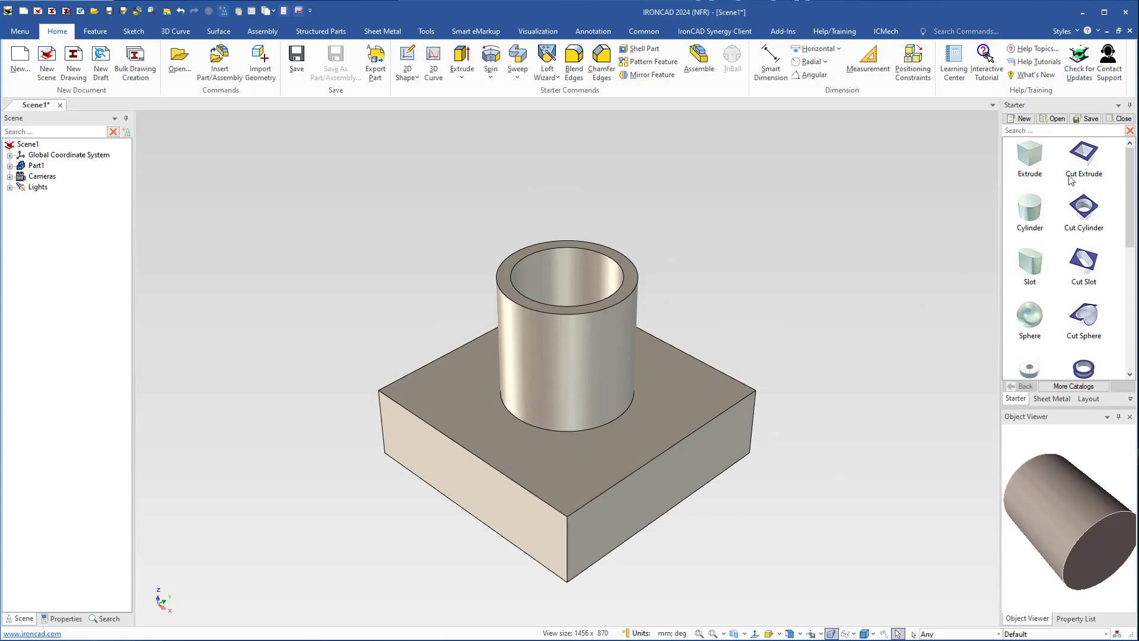
left_click_drag(1085, 155, 642, 446)
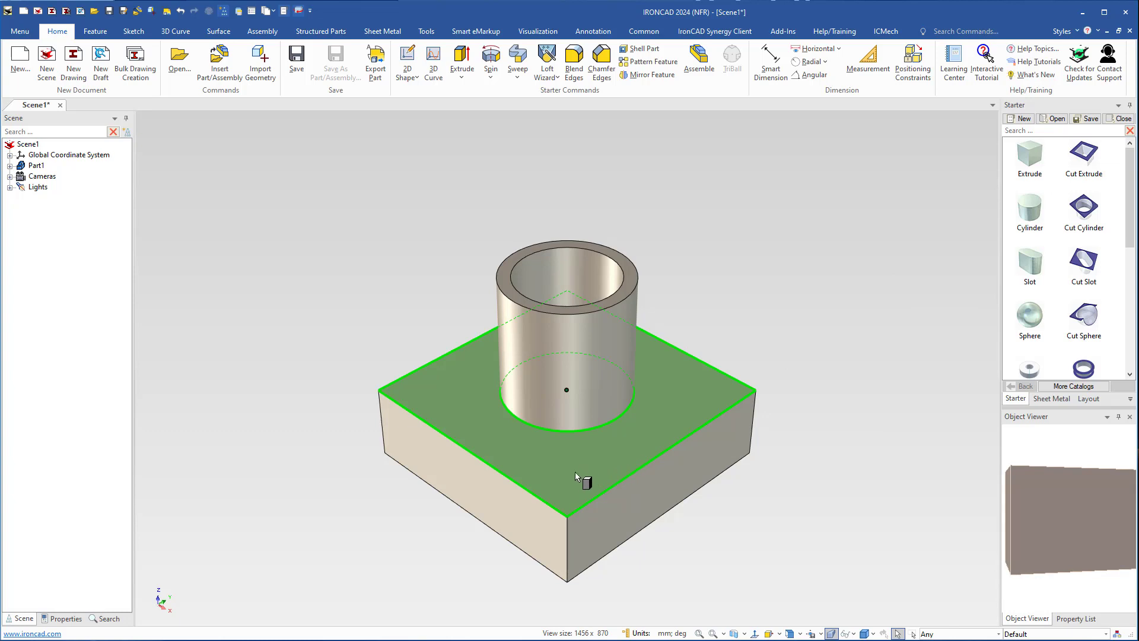
left_click_drag(572, 473, 571, 472)
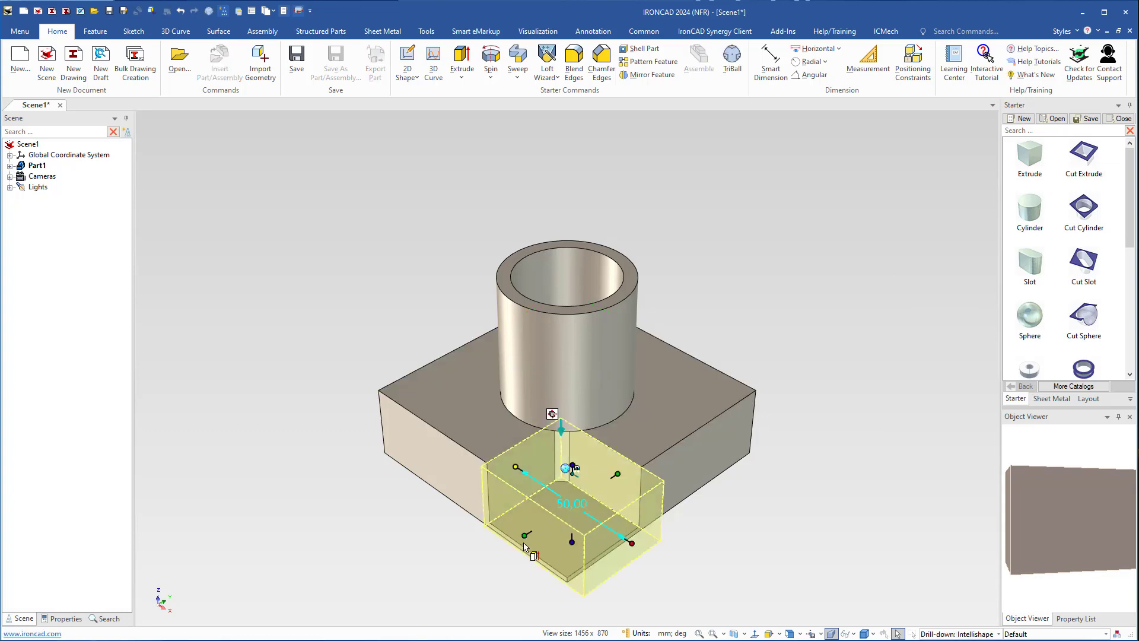
- Snap the cut's two outer sides to the block's adjacent side faces and its depth to the bottom face at 30 mm
left_click_drag(531, 536, 432, 457)
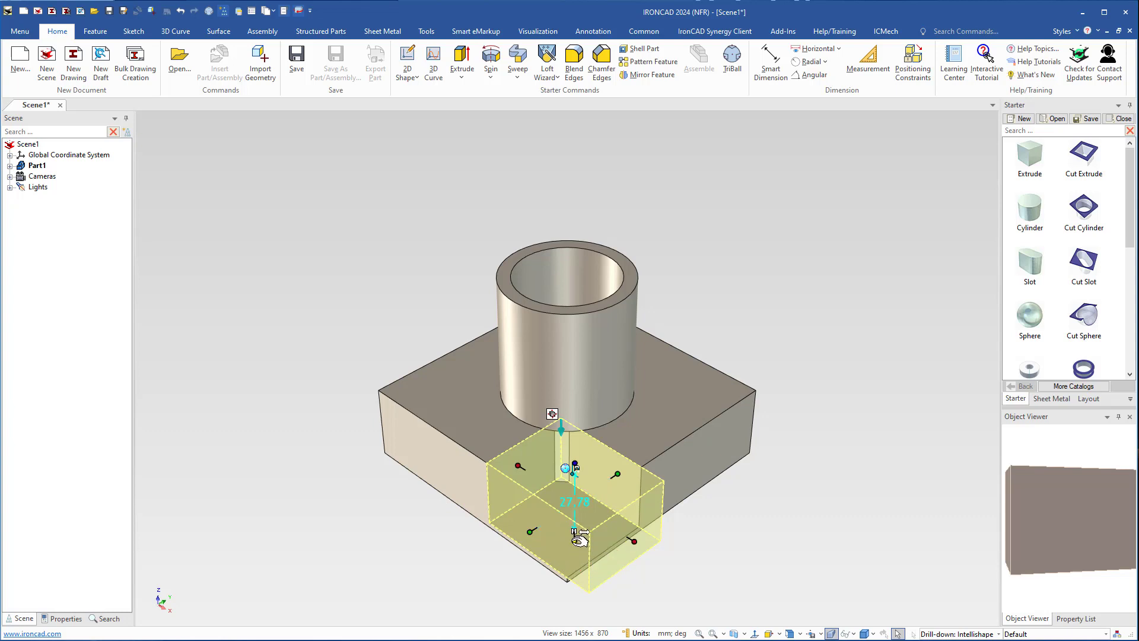
left_click_drag(575, 540, 462, 507)
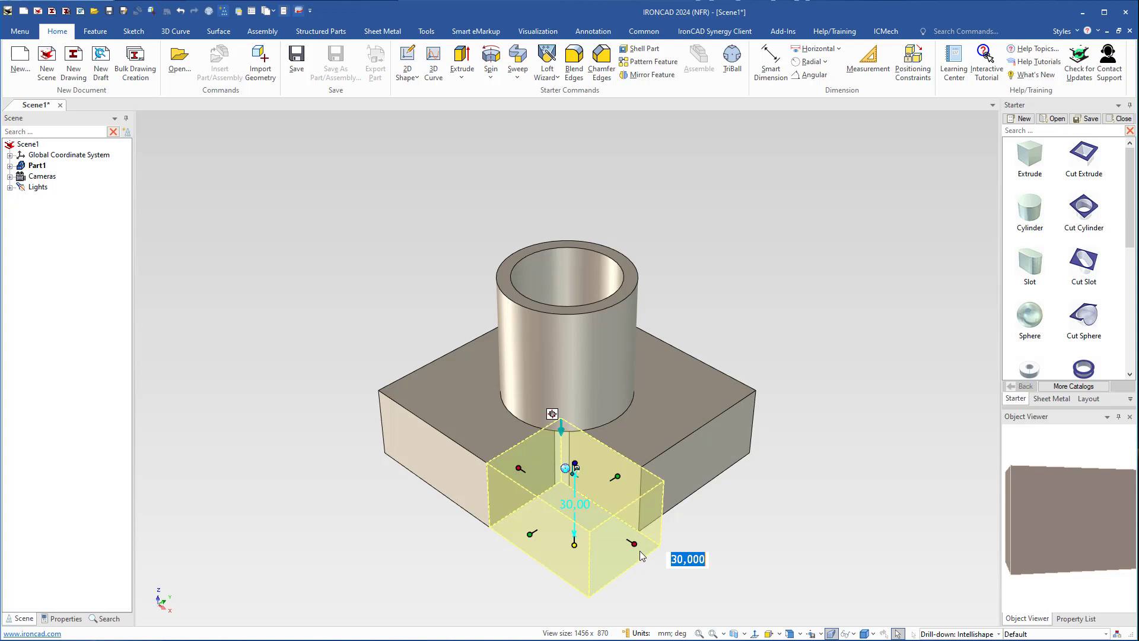
left_click_drag(636, 540, 710, 466)
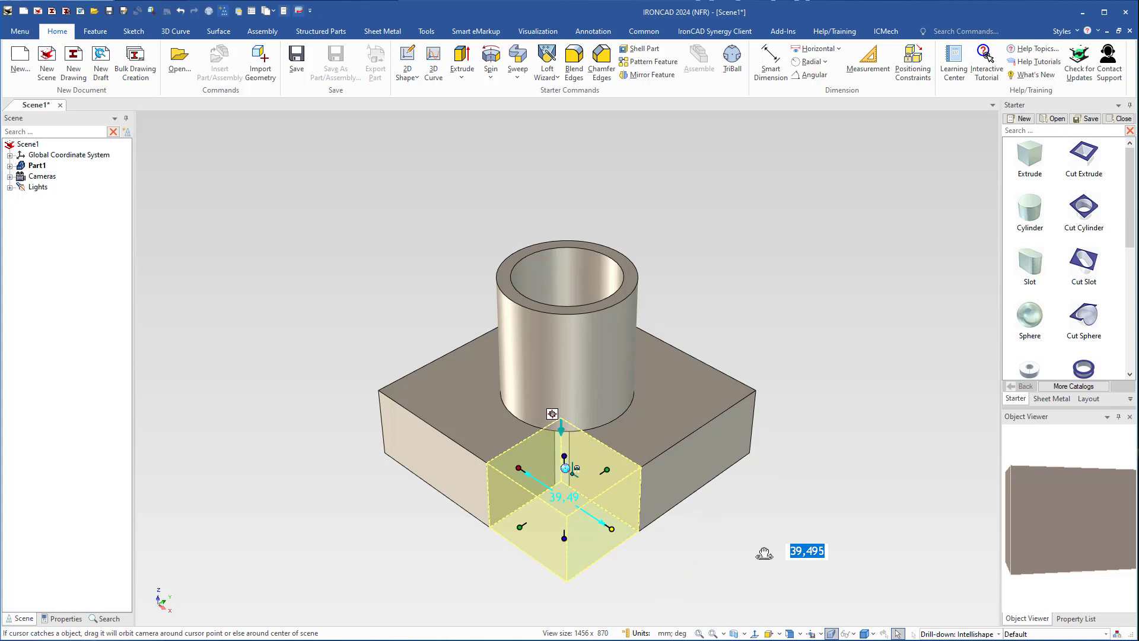
- Extend the cut along the block to the opposite side face, for a length of 100 mm
left_click_drag(764, 553, 527, 553)
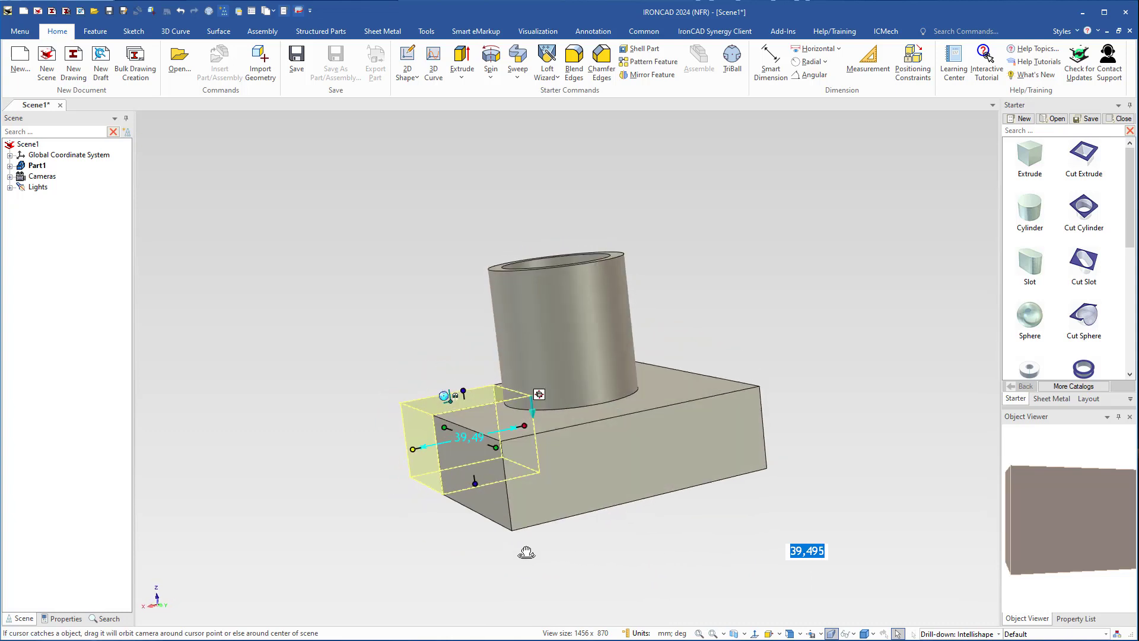
middle_click_drag(526, 553, 674, 559)
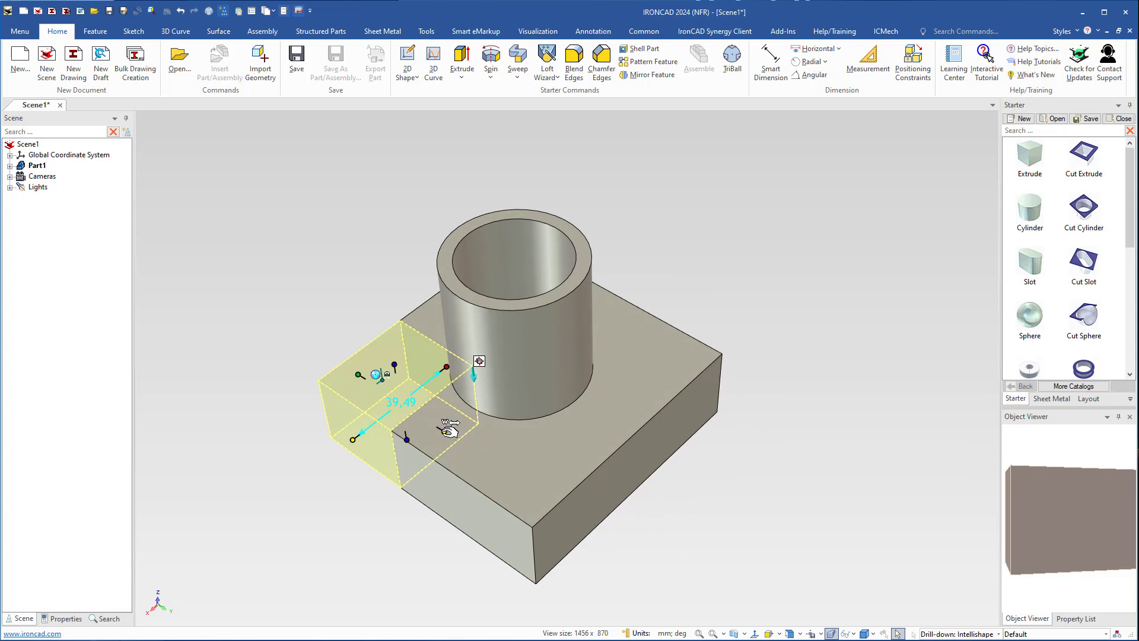
left_click_drag(449, 428, 639, 470)
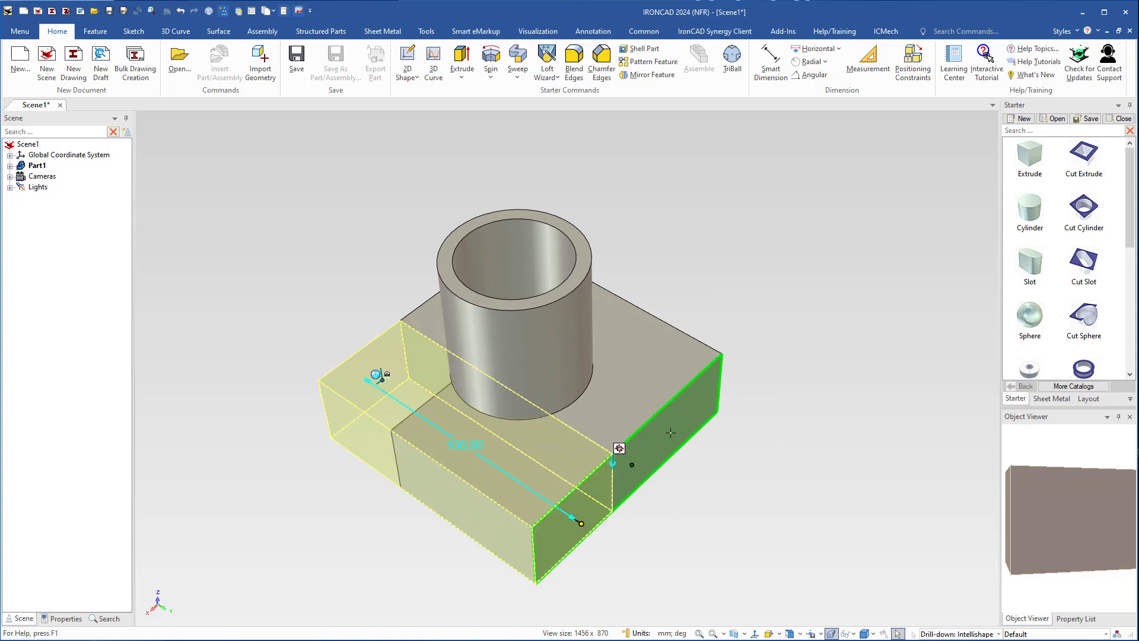
left_click_drag(670, 432, 671, 431)
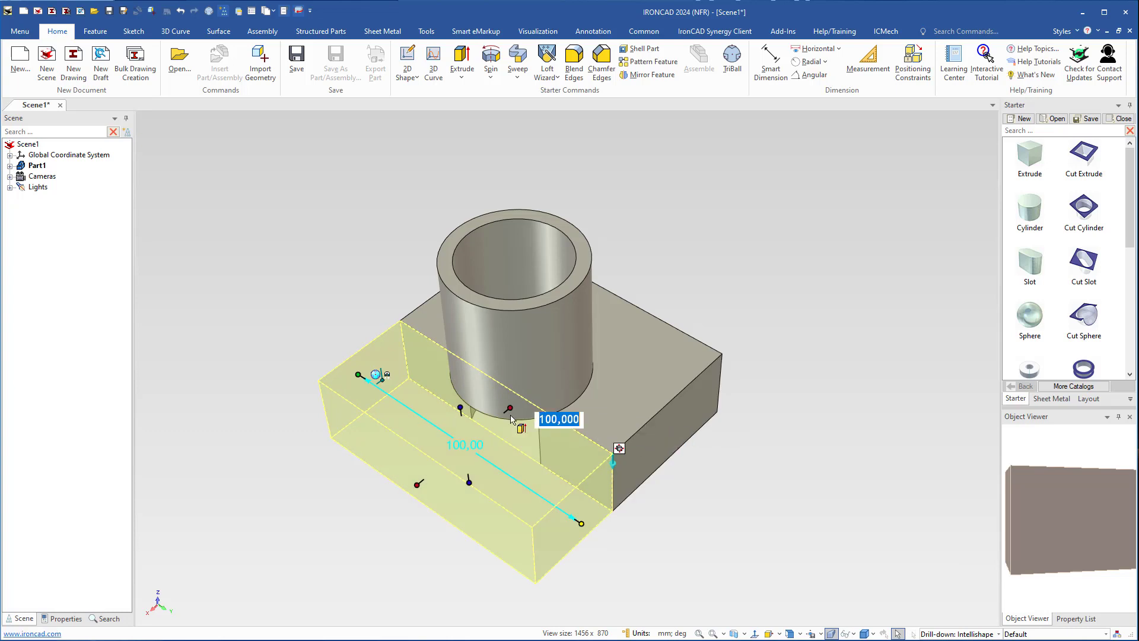
- Widen the cut to 50 mm at the cylinder's center and raise its height to 80 mm at the cylinder's top
left_click_drag(514, 405, 552, 332)
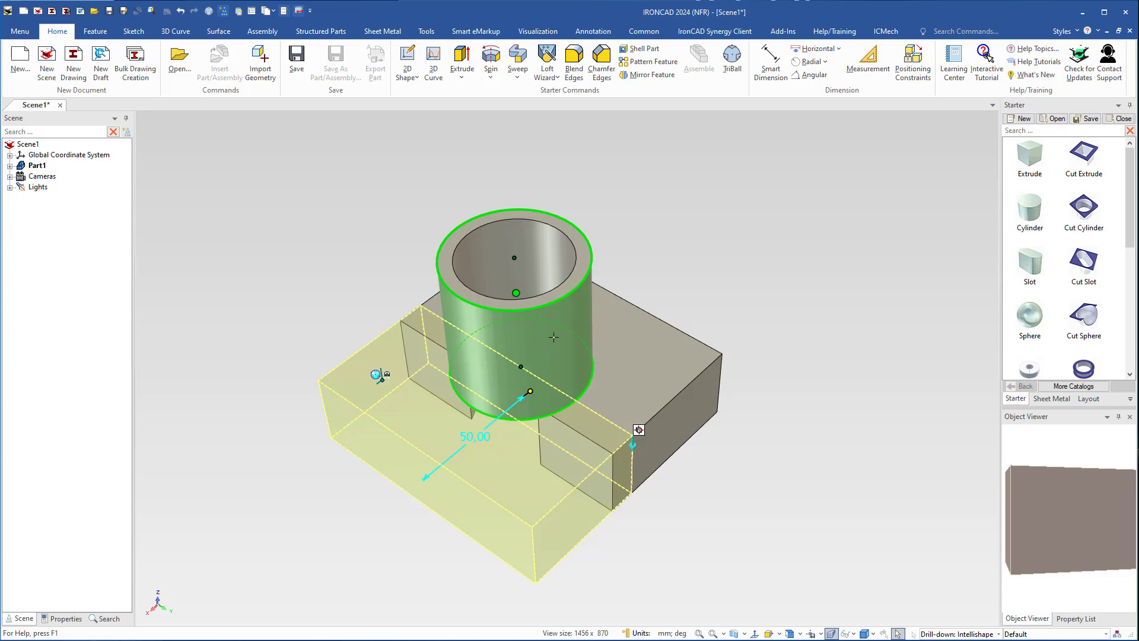
left_click_drag(553, 338, 551, 332)
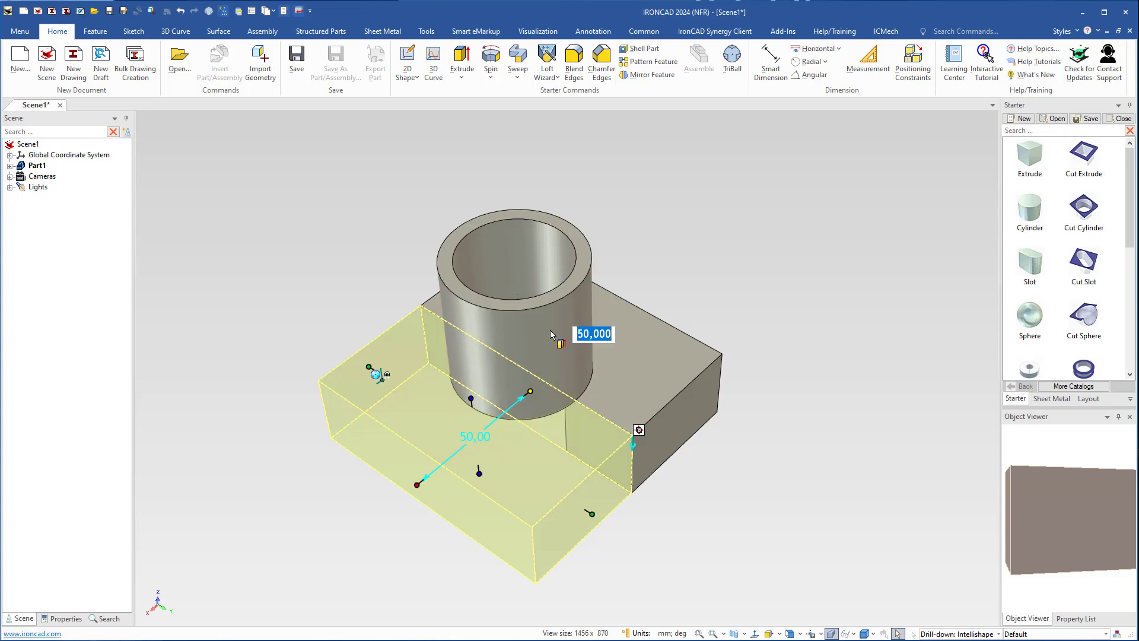
middle_click_drag(428, 403, 419, 376)
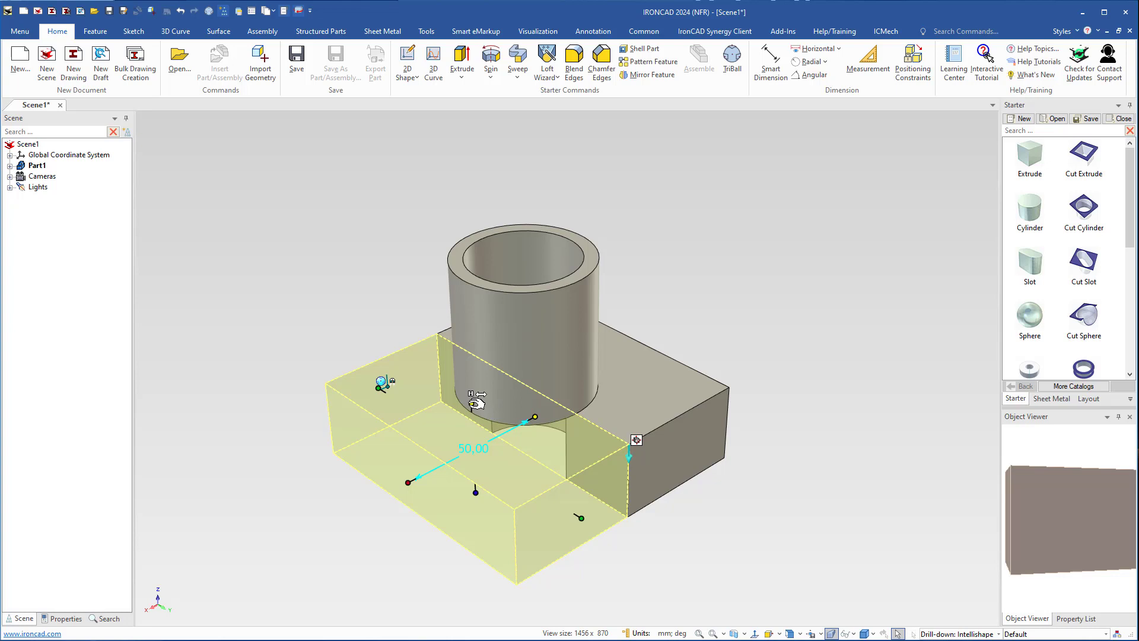
left_click_drag(476, 404, 455, 256)
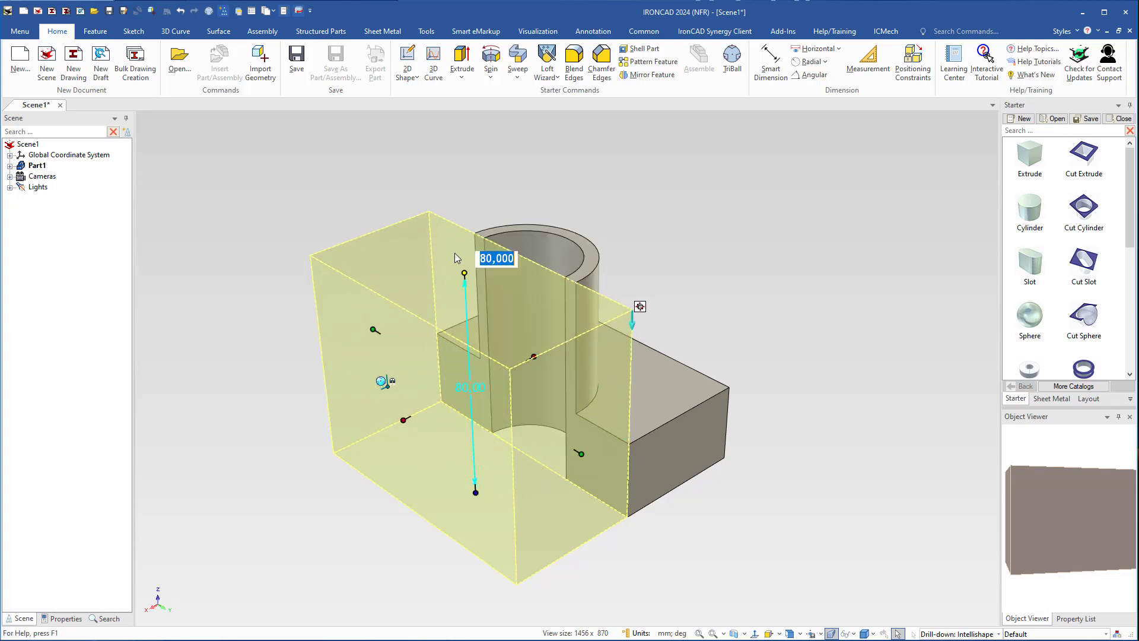
left_click(354, 193)
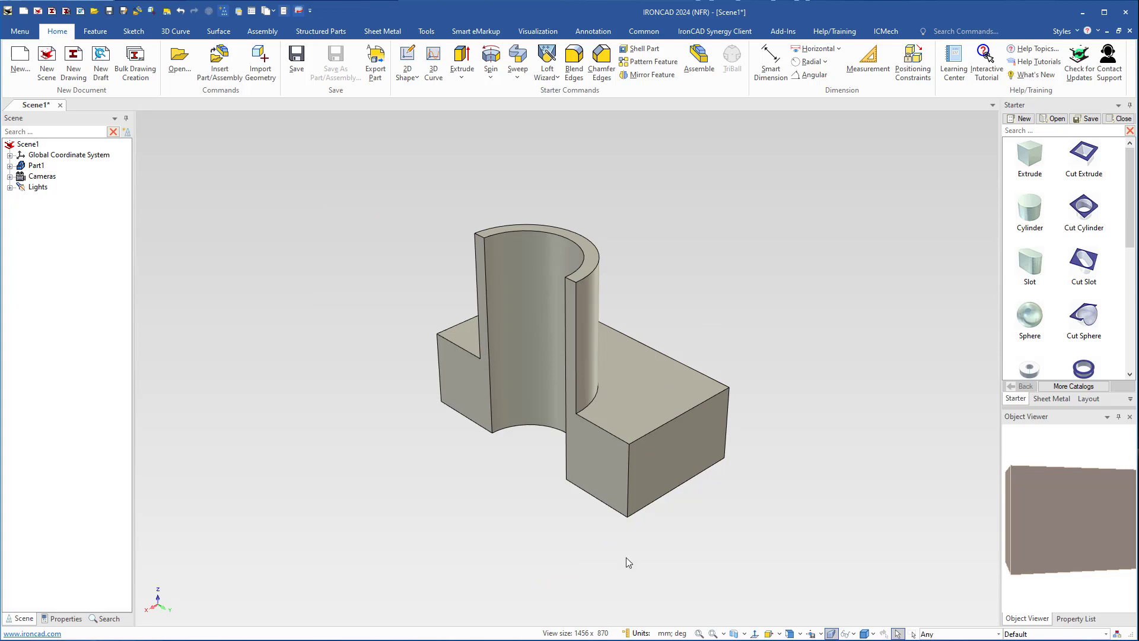
- Examine the Block, Cylinder, H Cylinder and H Block shapes of Part1 one by one through the scene tree
left_click(789, 633)
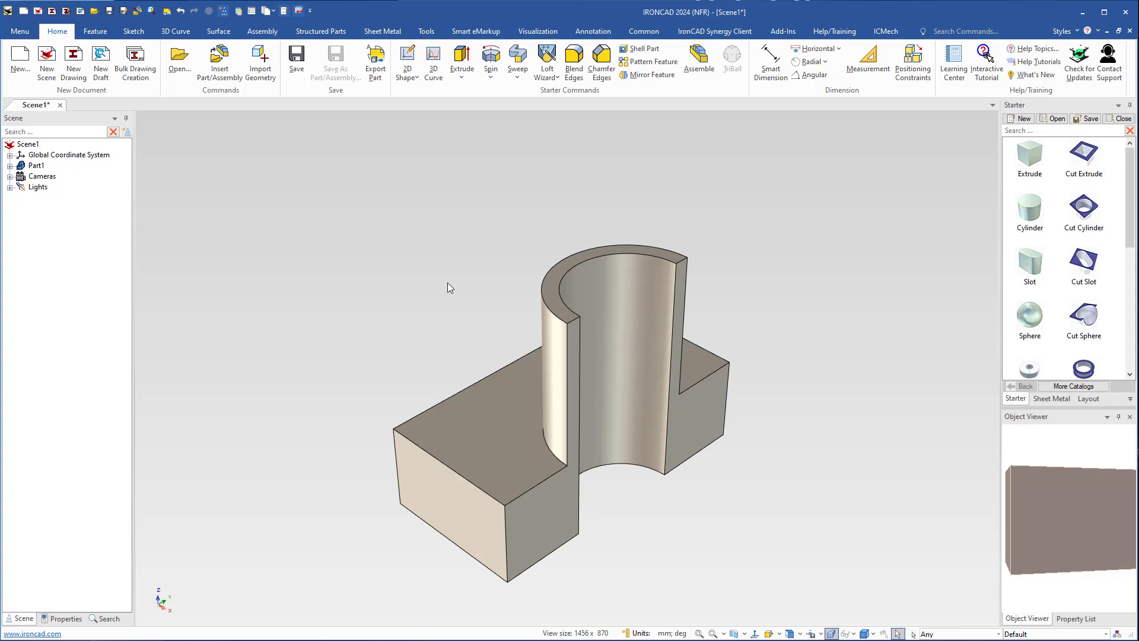
left_click(9, 167)
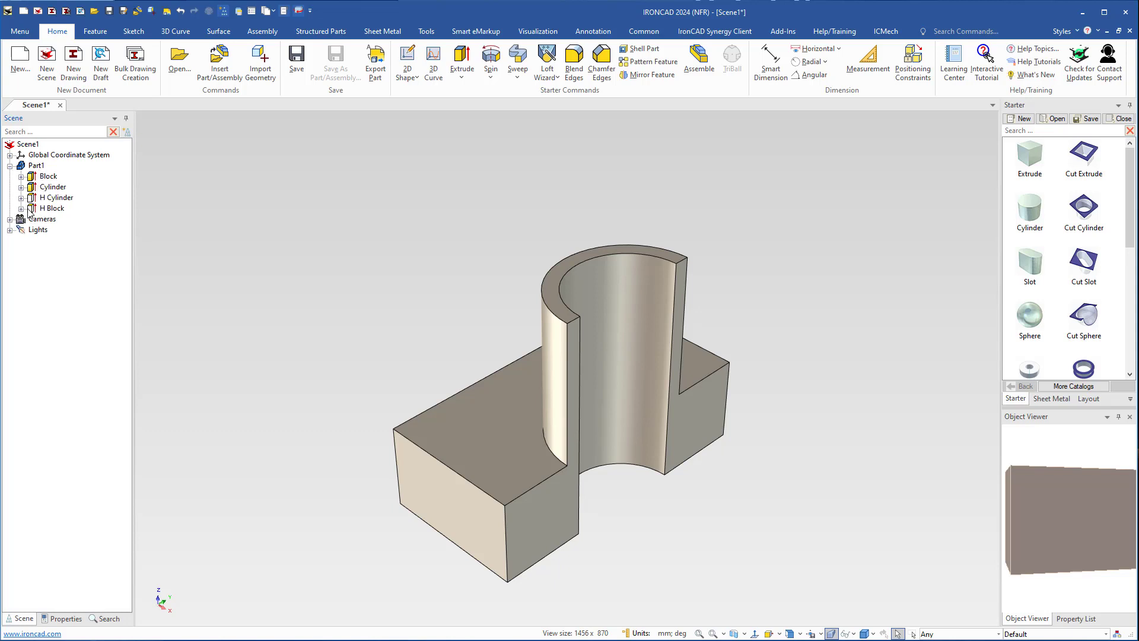
left_click(34, 176)
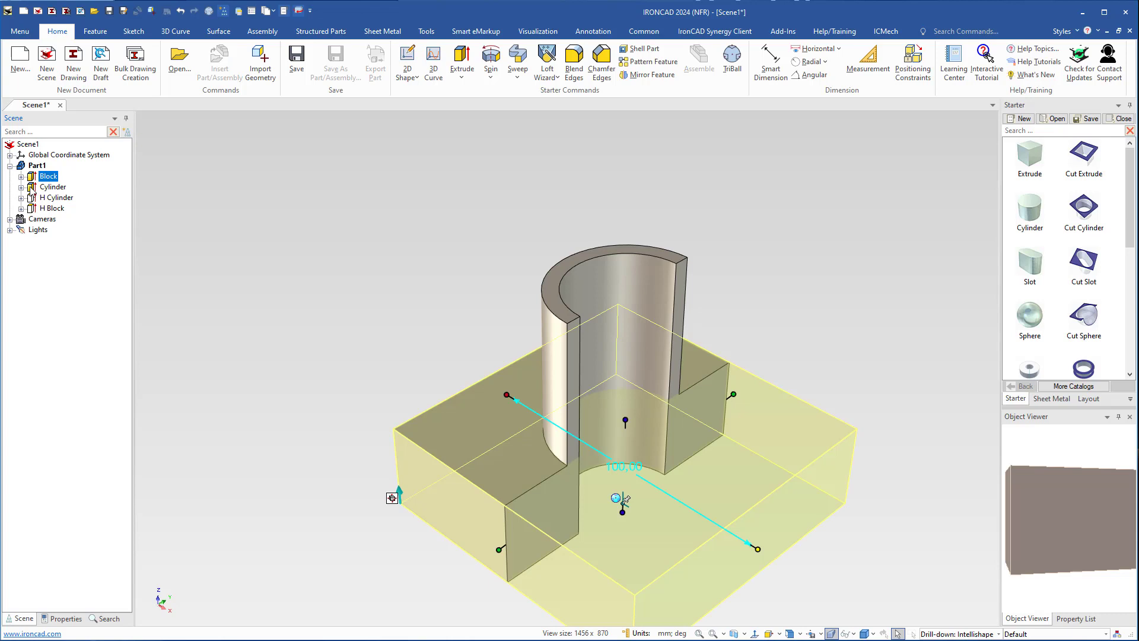
left_click(31, 189)
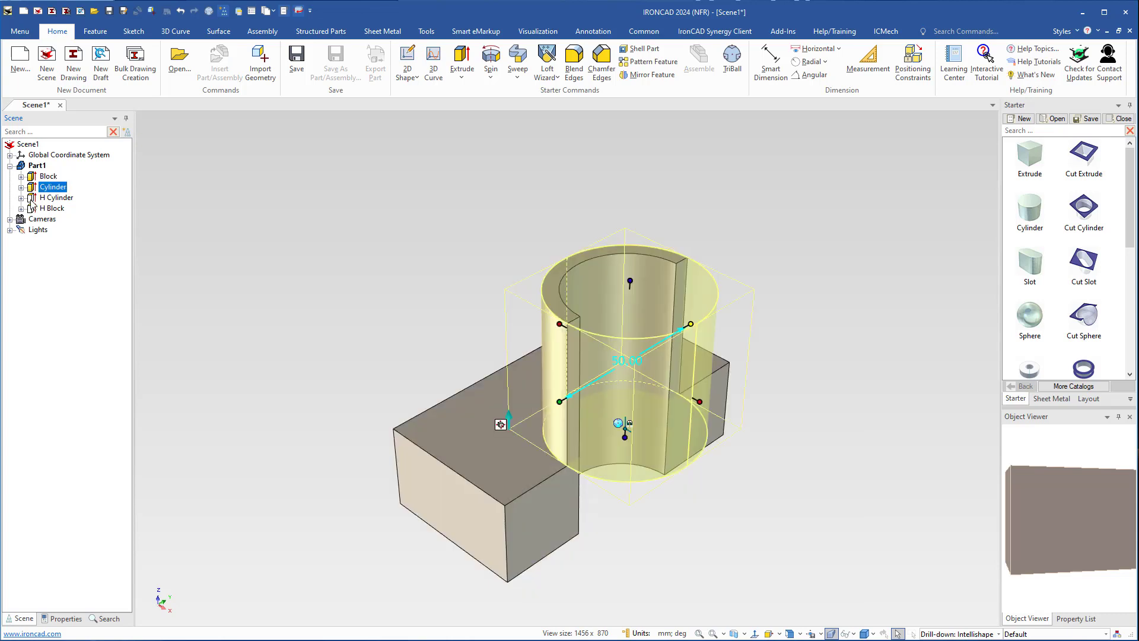
left_click(31, 199)
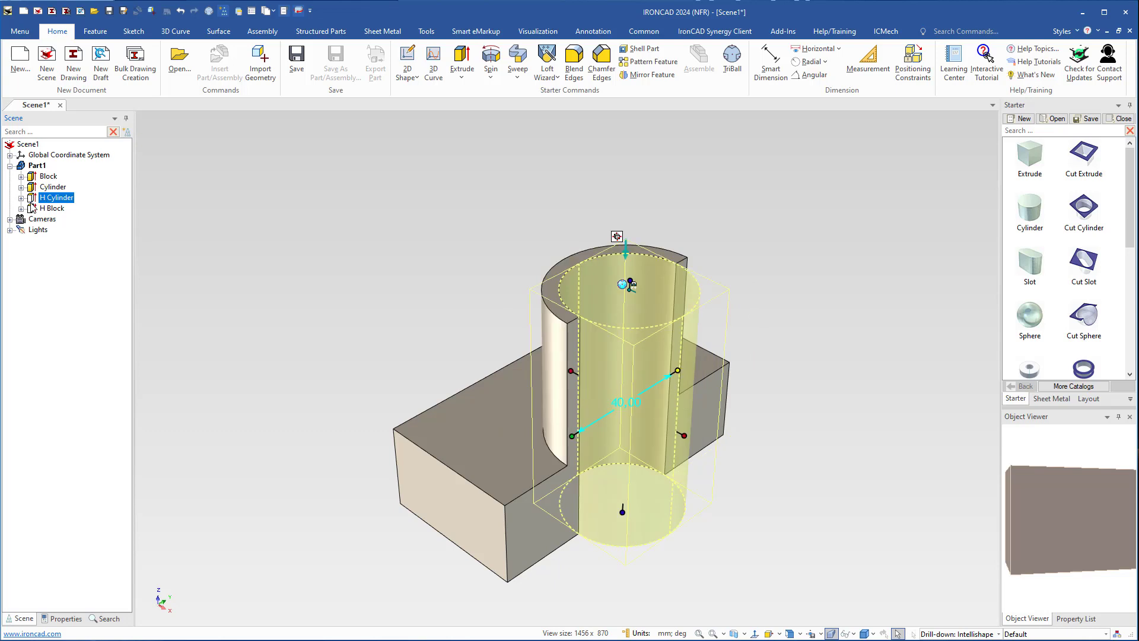
left_click(34, 210)
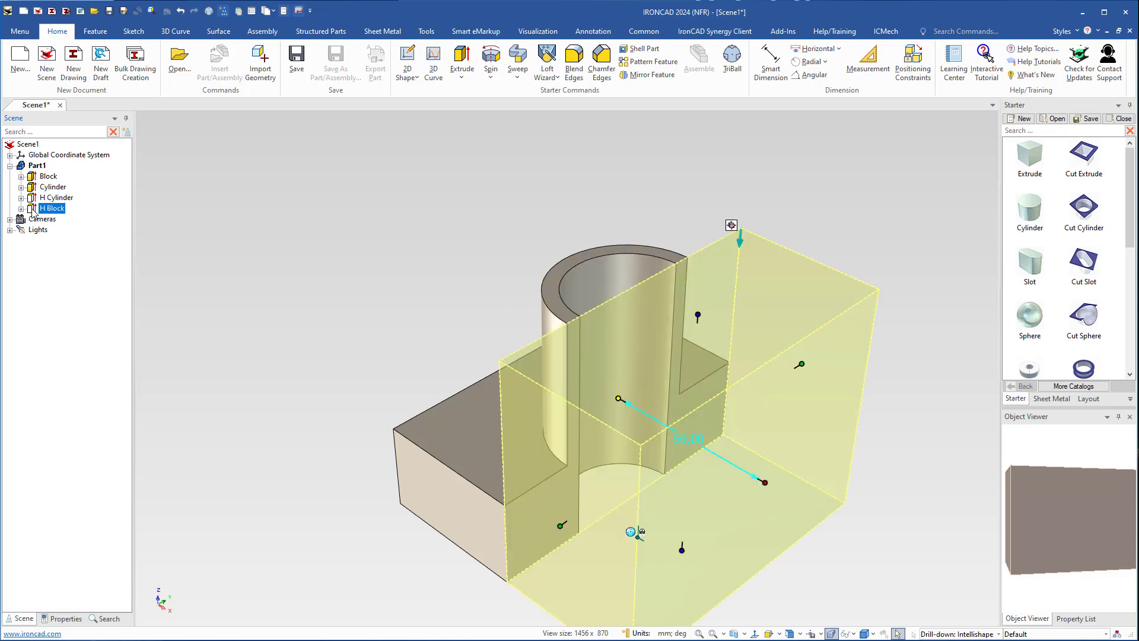
left_click(60, 251)
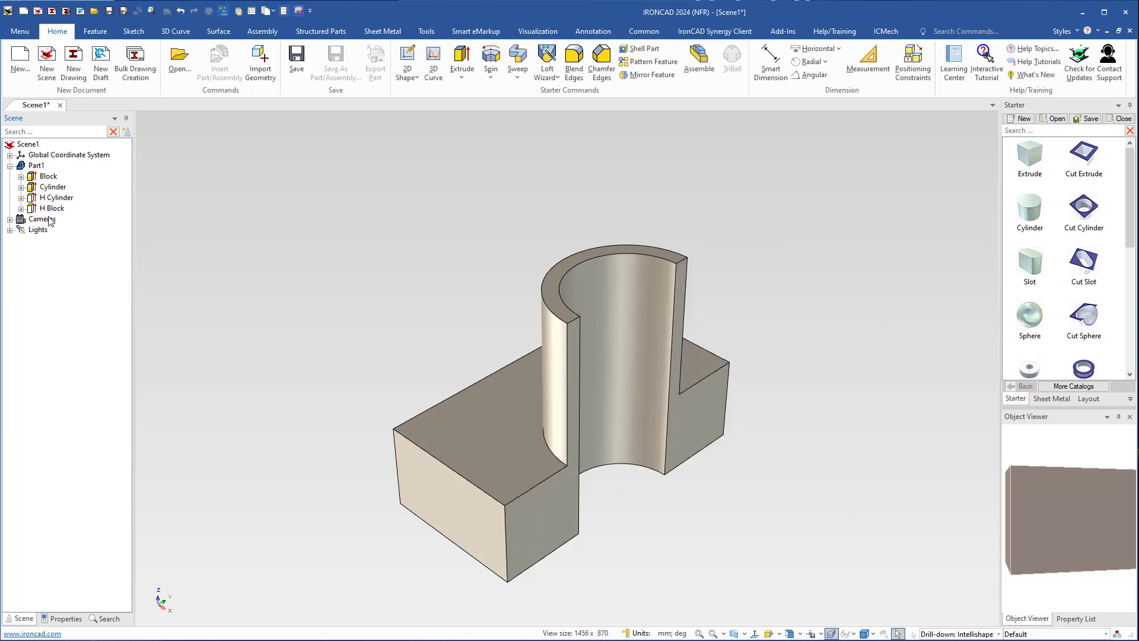
- Inspect the Block shape's cross-section in the scene tree and model, and collapse Part1's tree again
left_click(21, 177)
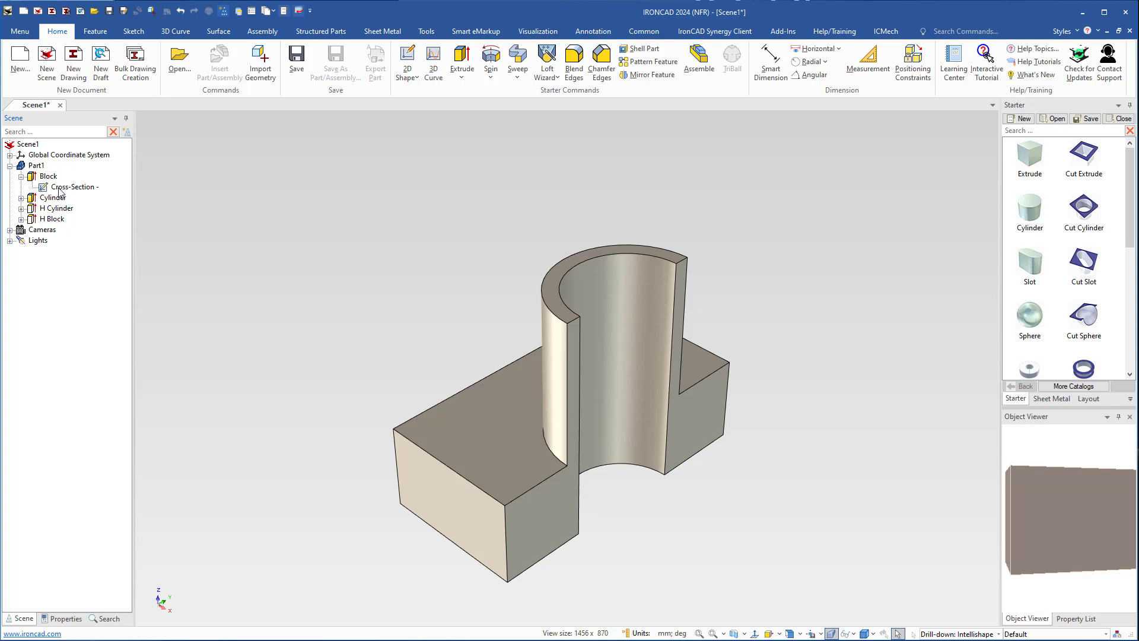
left_click(60, 188)
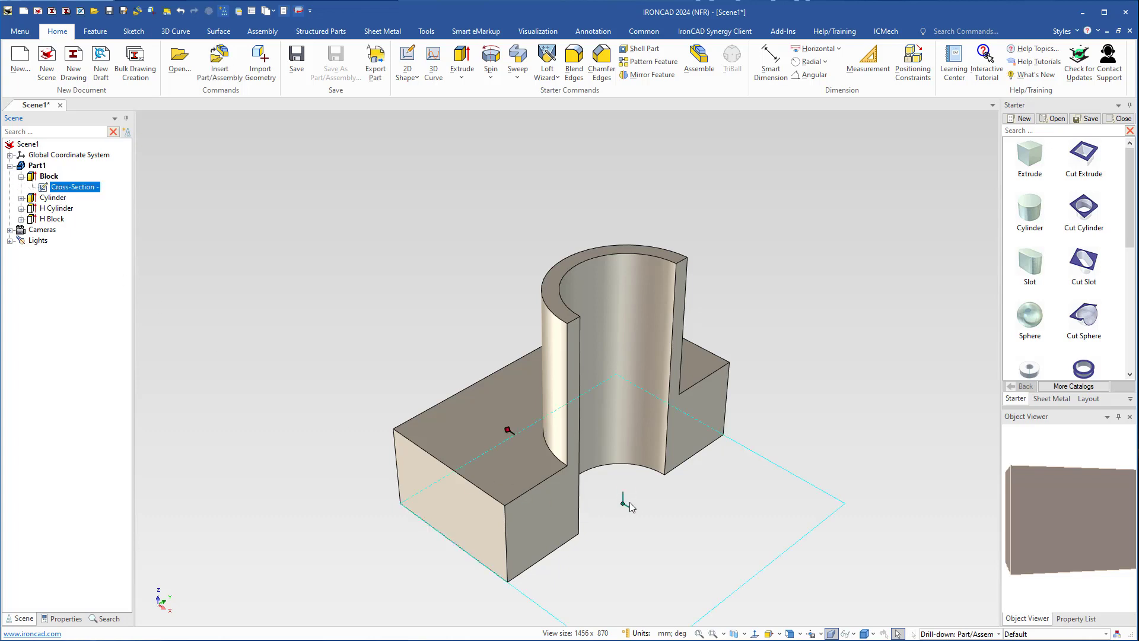
key("F2")
left_click_drag(629, 503, 582, 409)
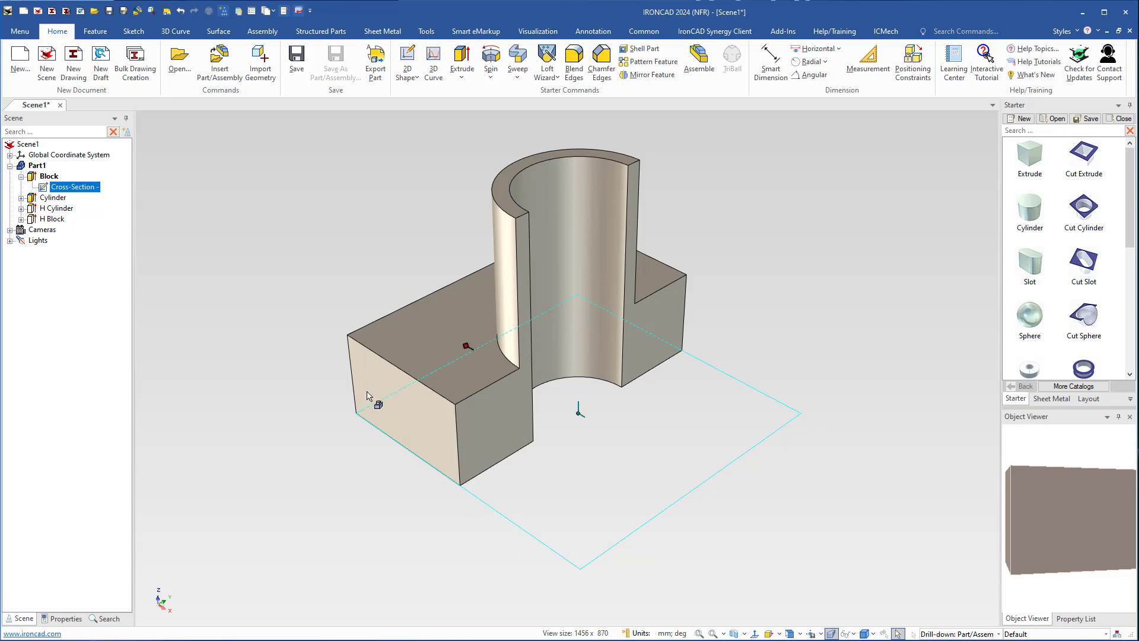
left_click(21, 177)
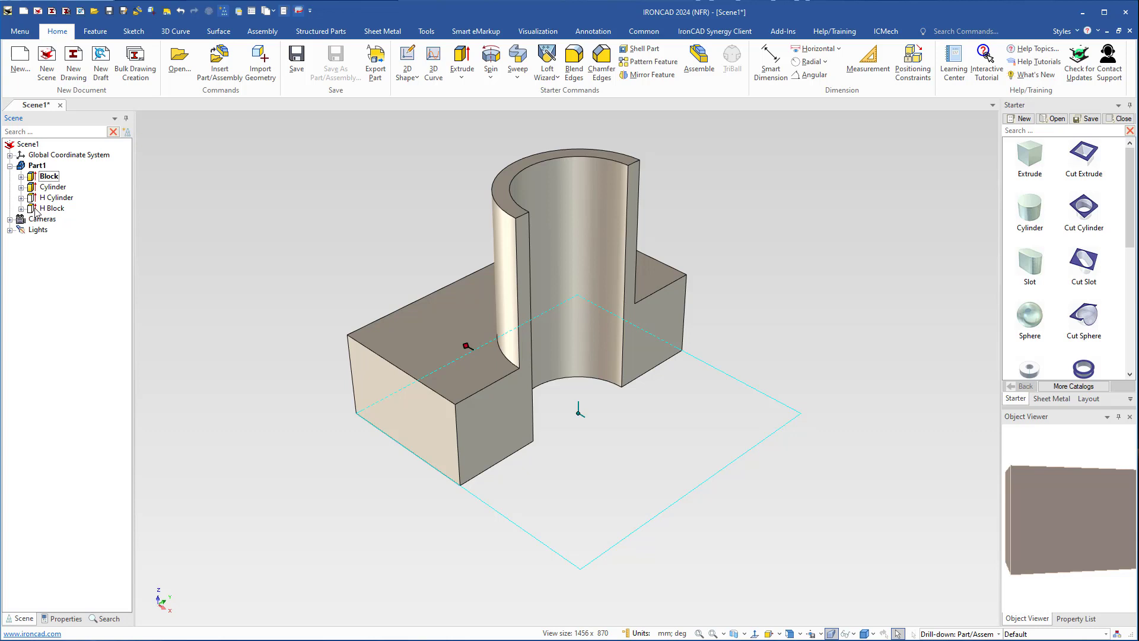
left_click(10, 166)
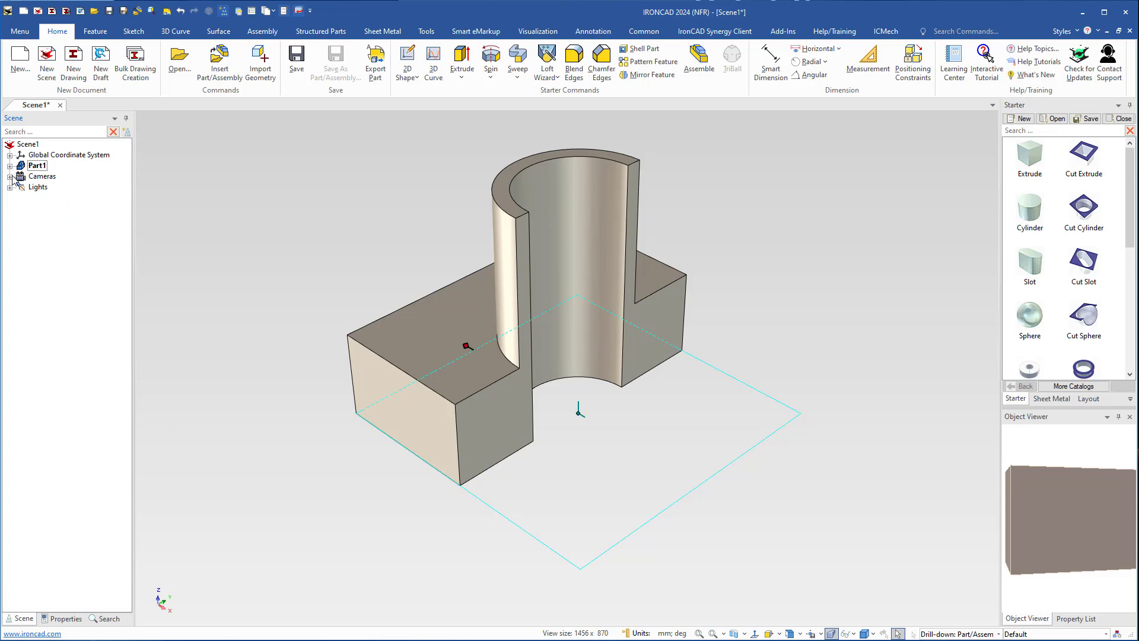
left_click(410, 268)
- Close the scene without saving the changes
left_click(60, 104)
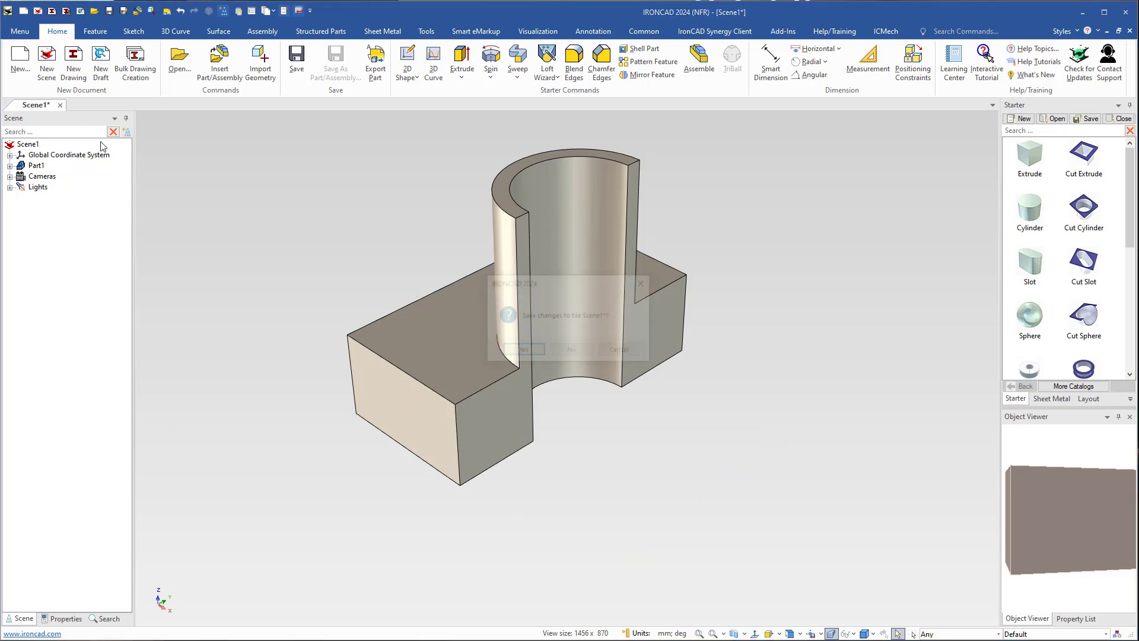
left_click(570, 349)
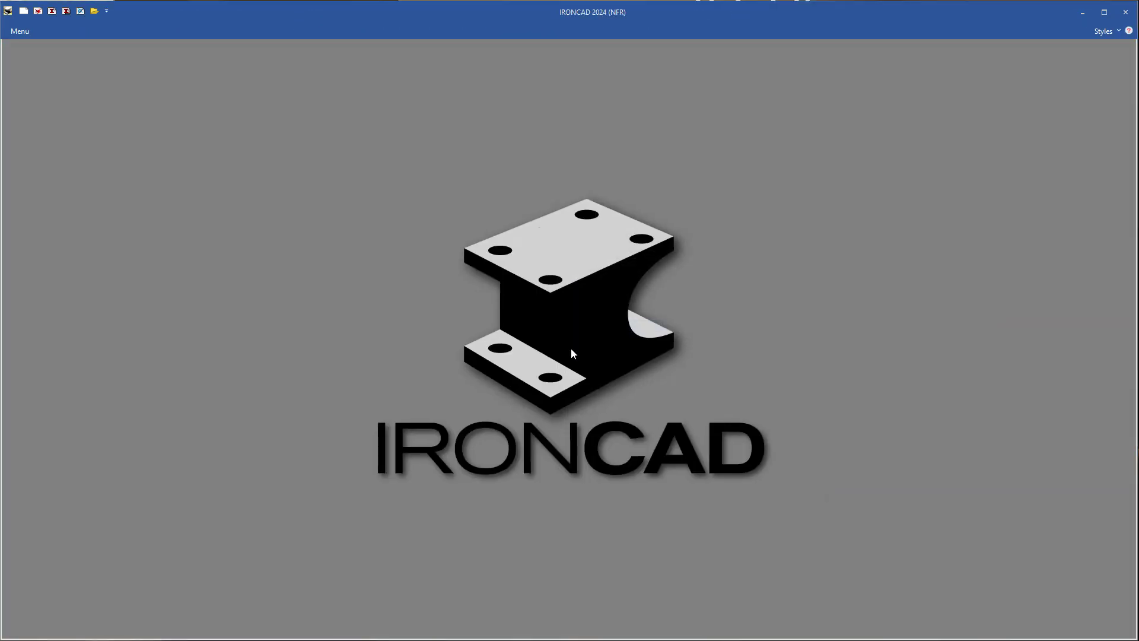